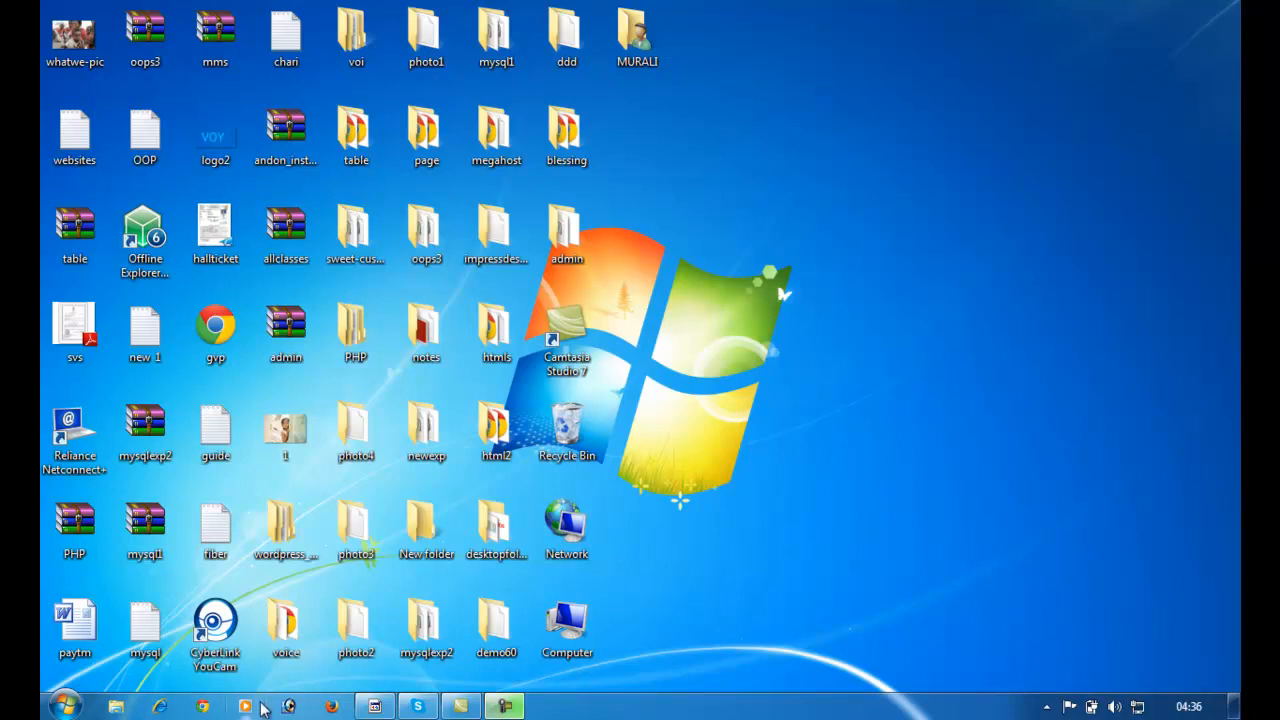
Step: Launch Chrome maximized and go to the Google homepage
left_click(203, 707)
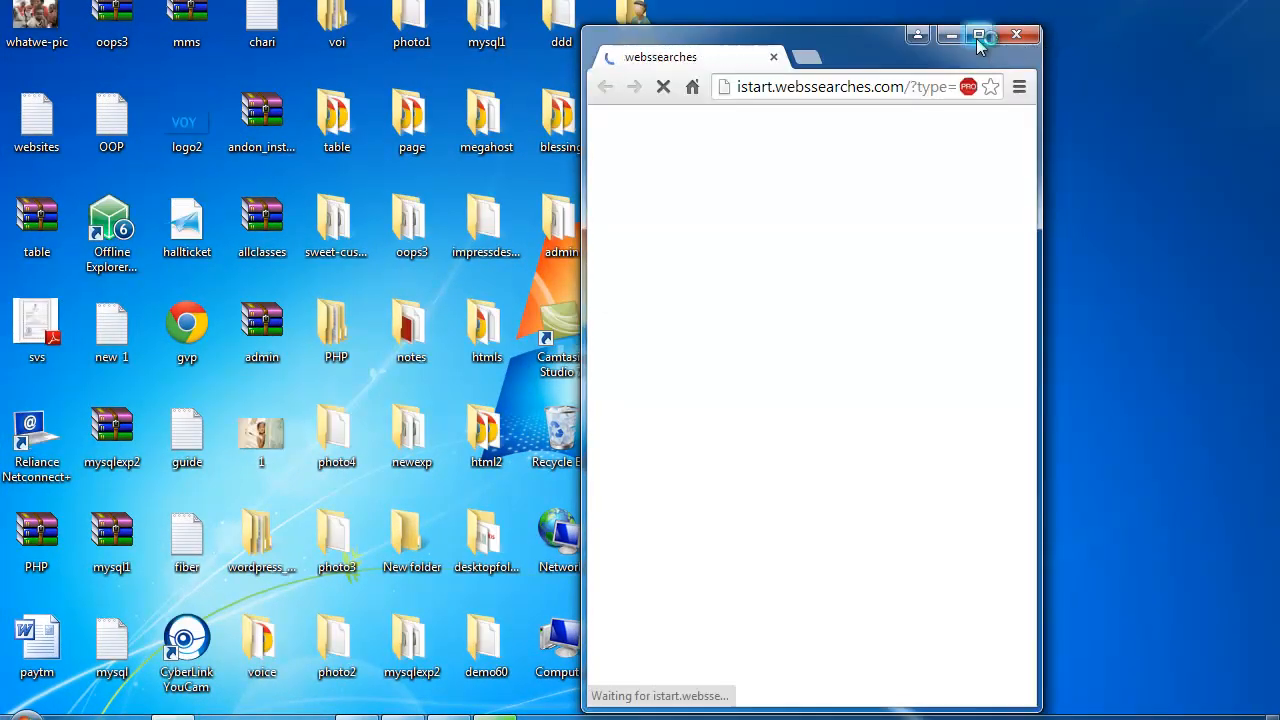
left_click(985, 40)
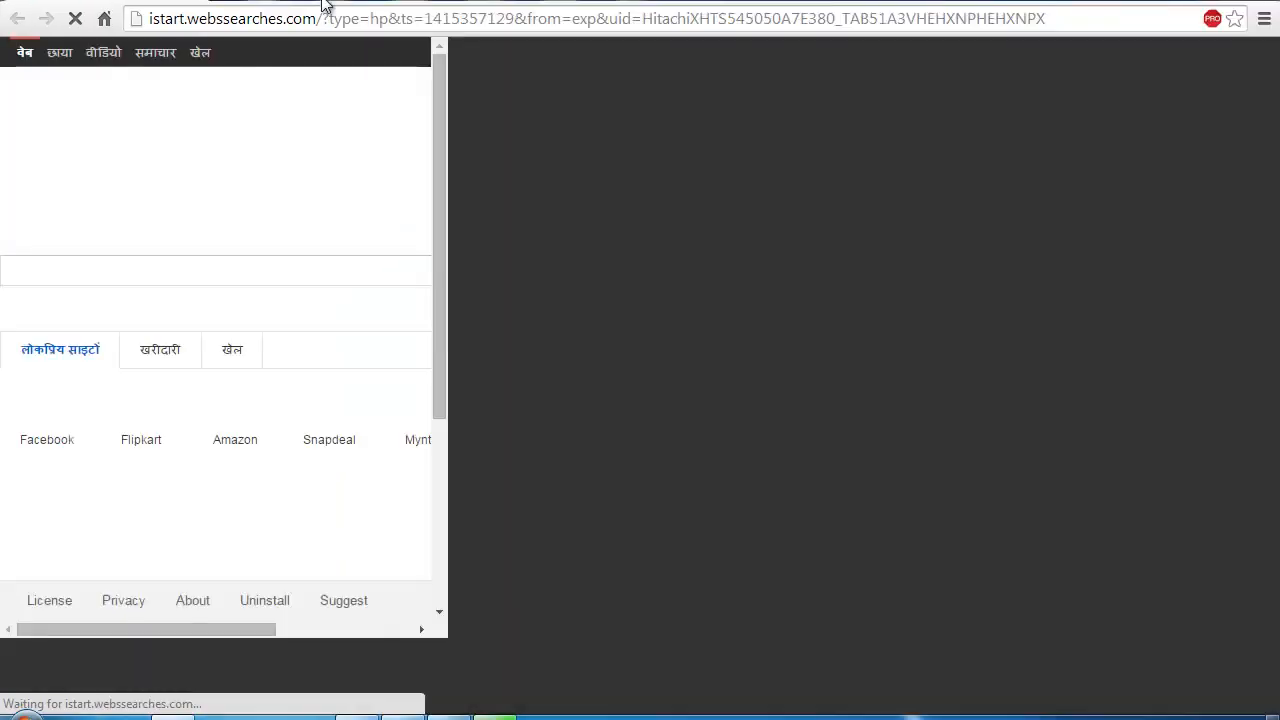
left_click(333, 17)
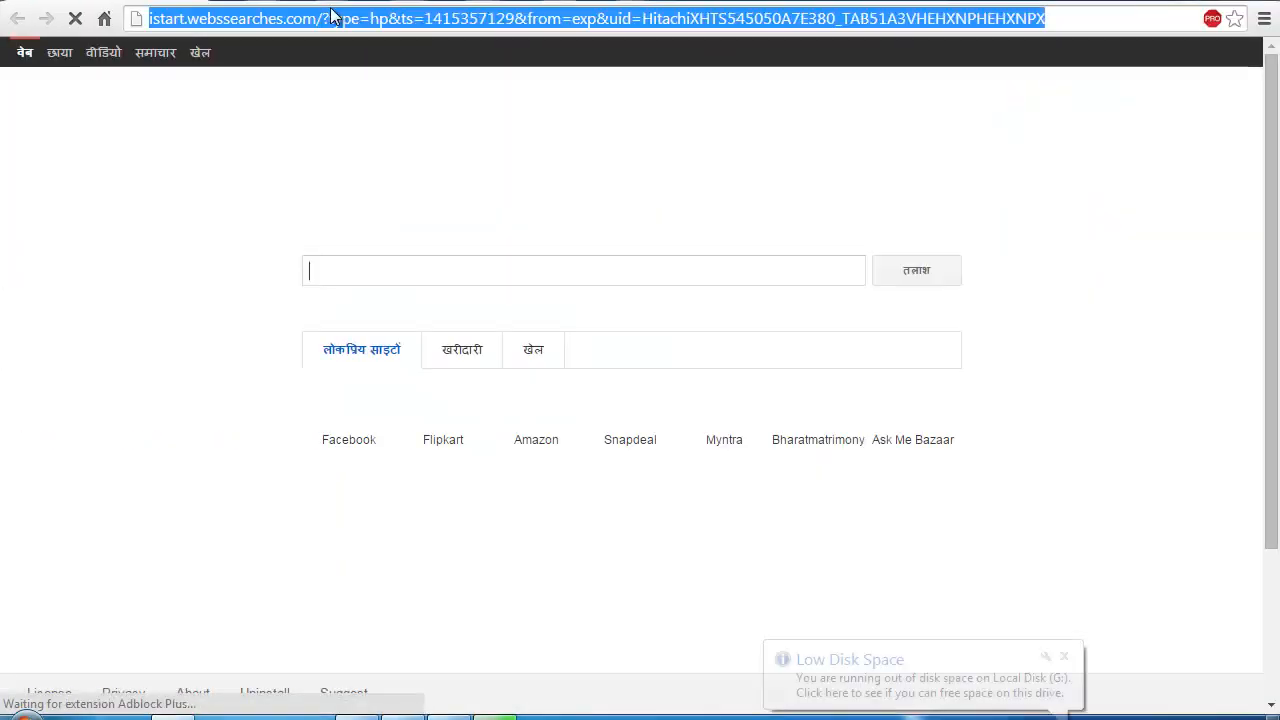
type("goo")
key("Escape")
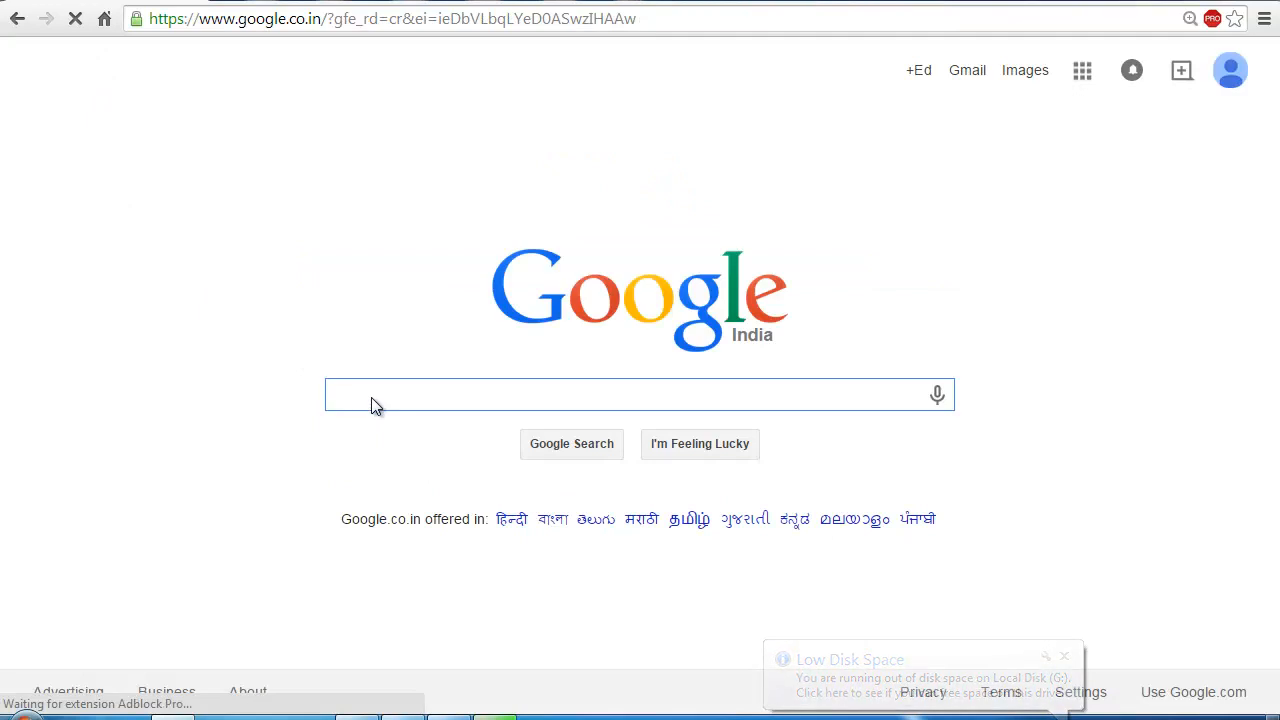
Step: Search Google for 'appserv' and open the AppServNetwork site from the results
type("appserv")
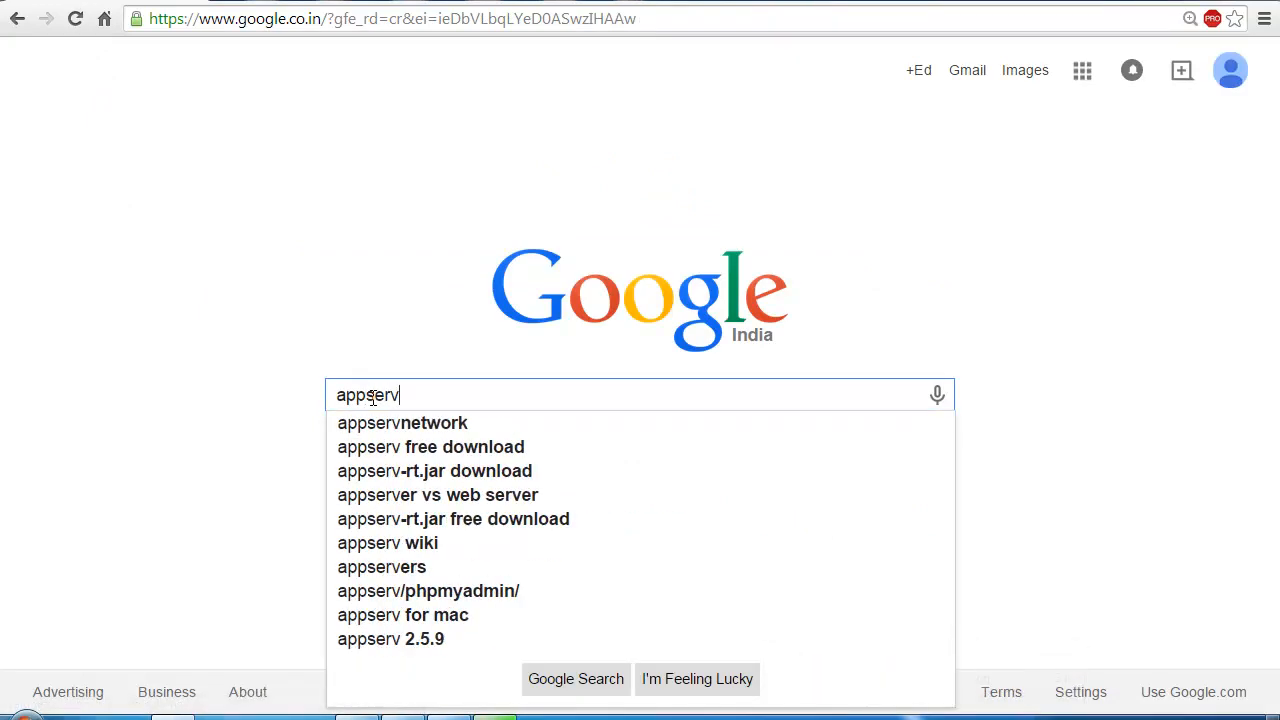
key("Return")
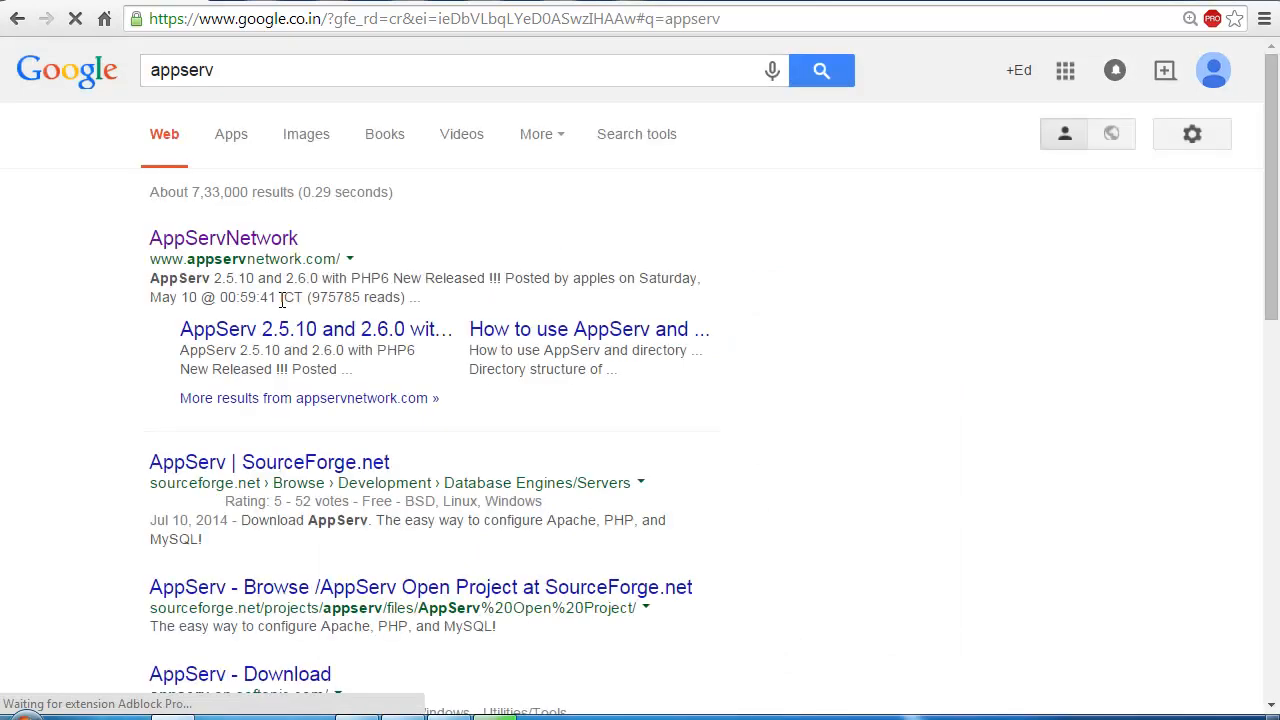
left_click(277, 248)
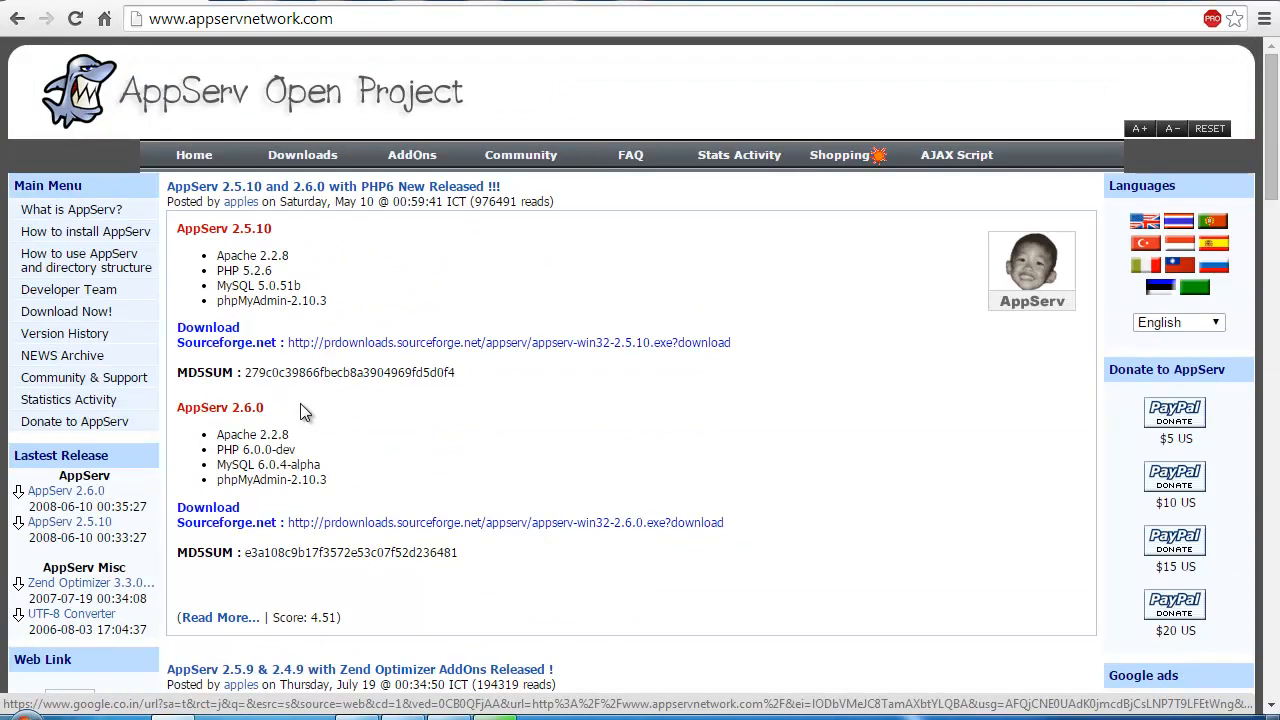
Step: Highlight the AppServ 2.5.10 release heading, then show the Windows desktop
scroll(311, 502, "down", 1)
scroll(292, 476, "up", 1)
left_click_drag(184, 228, 293, 228)
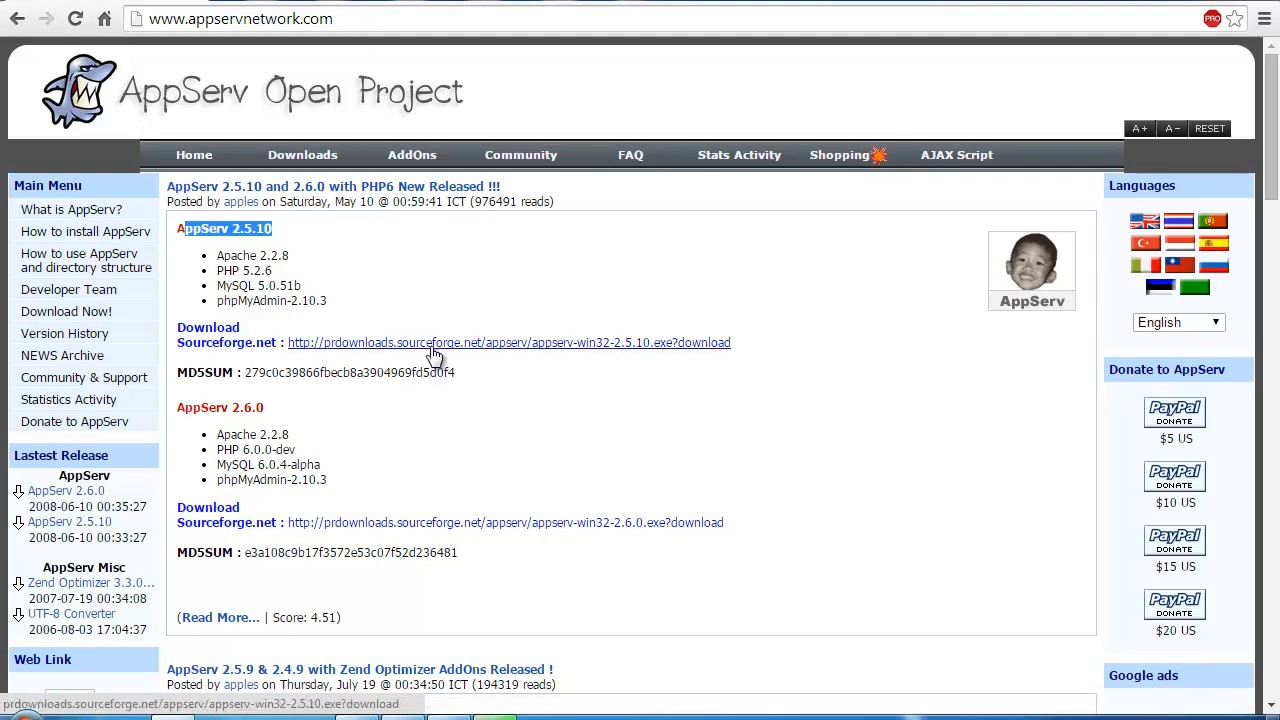
key("super+d")
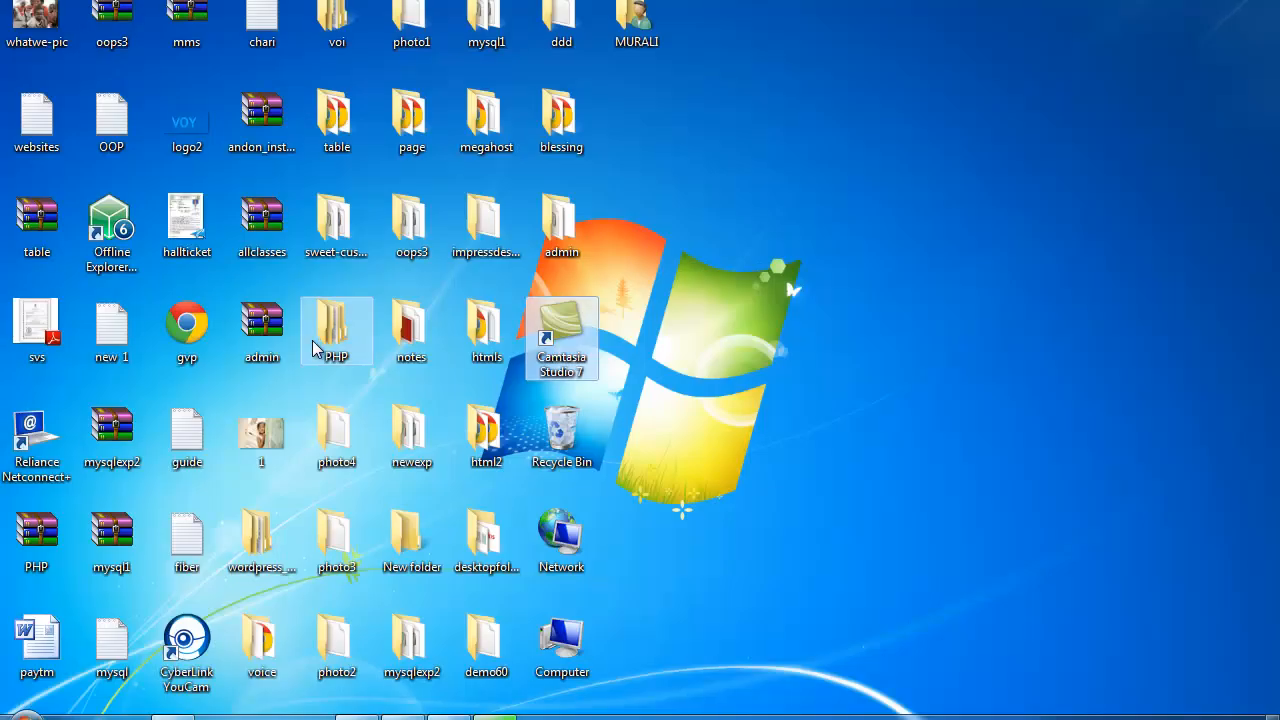
Step: Open Downloads in File Explorer and jump to the appserv-win32-2.5.10 installer
key("super+e")
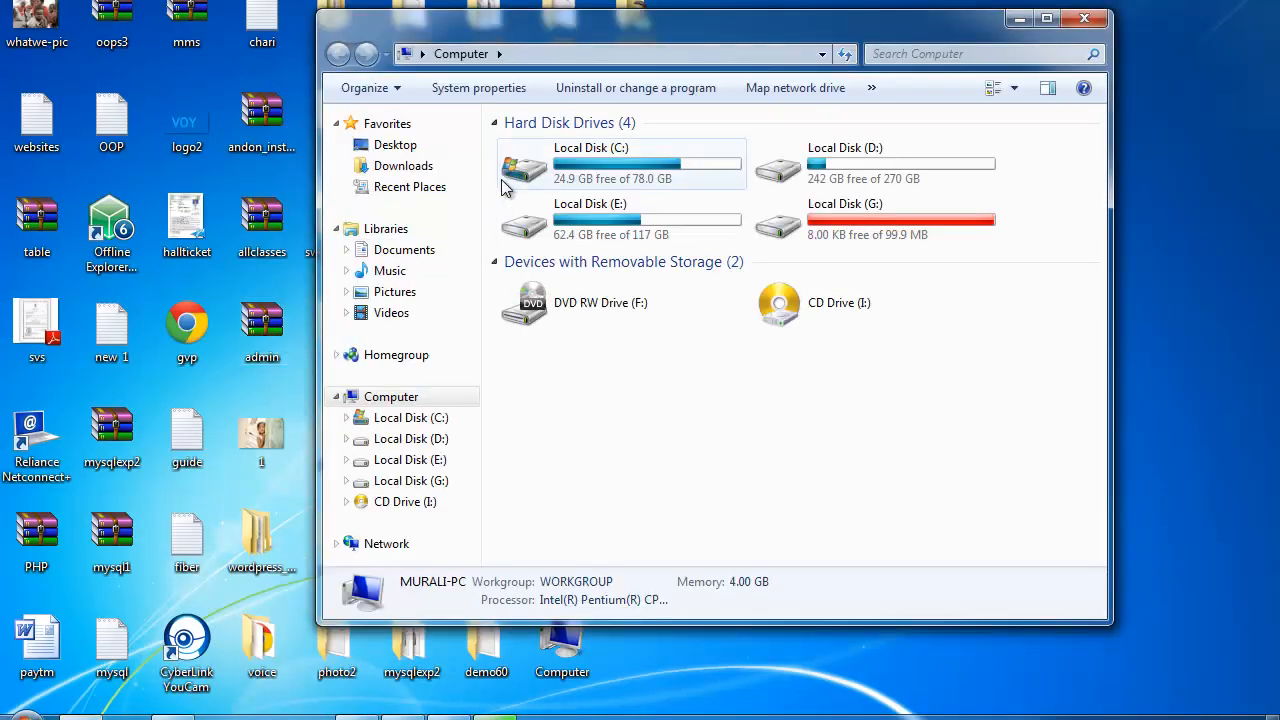
left_click(403, 166)
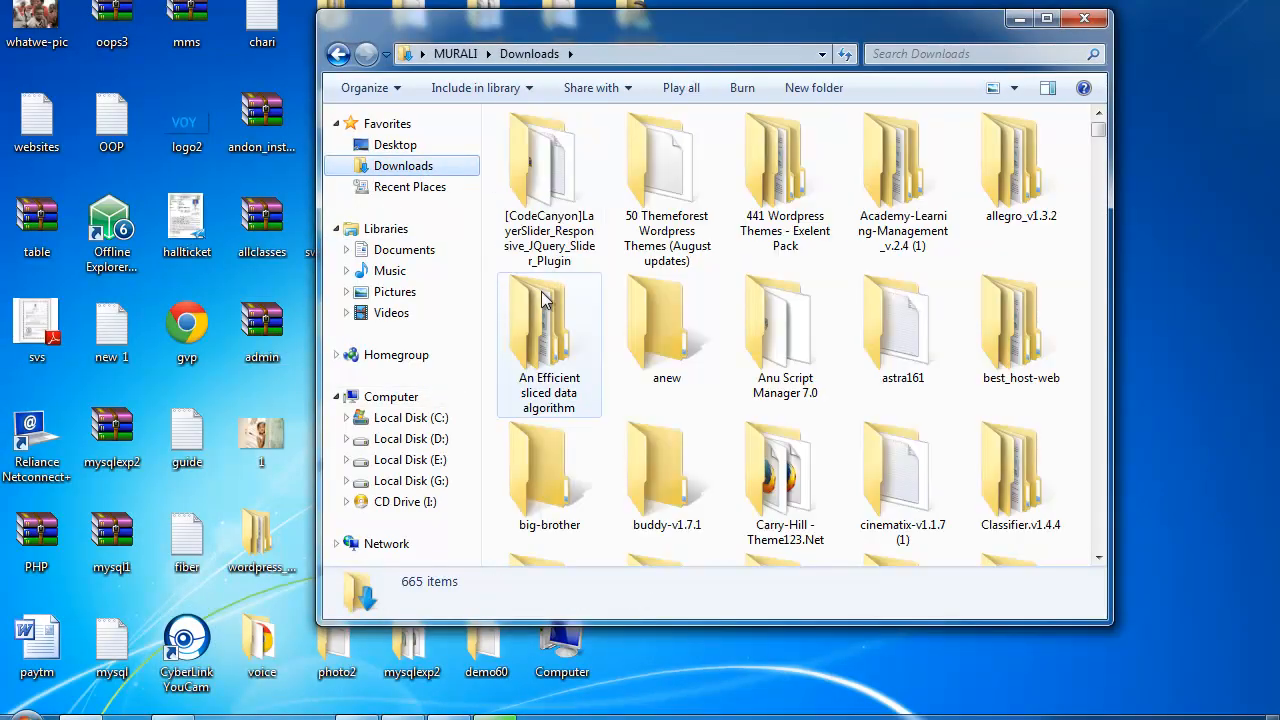
left_click(543, 291)
type("apps")
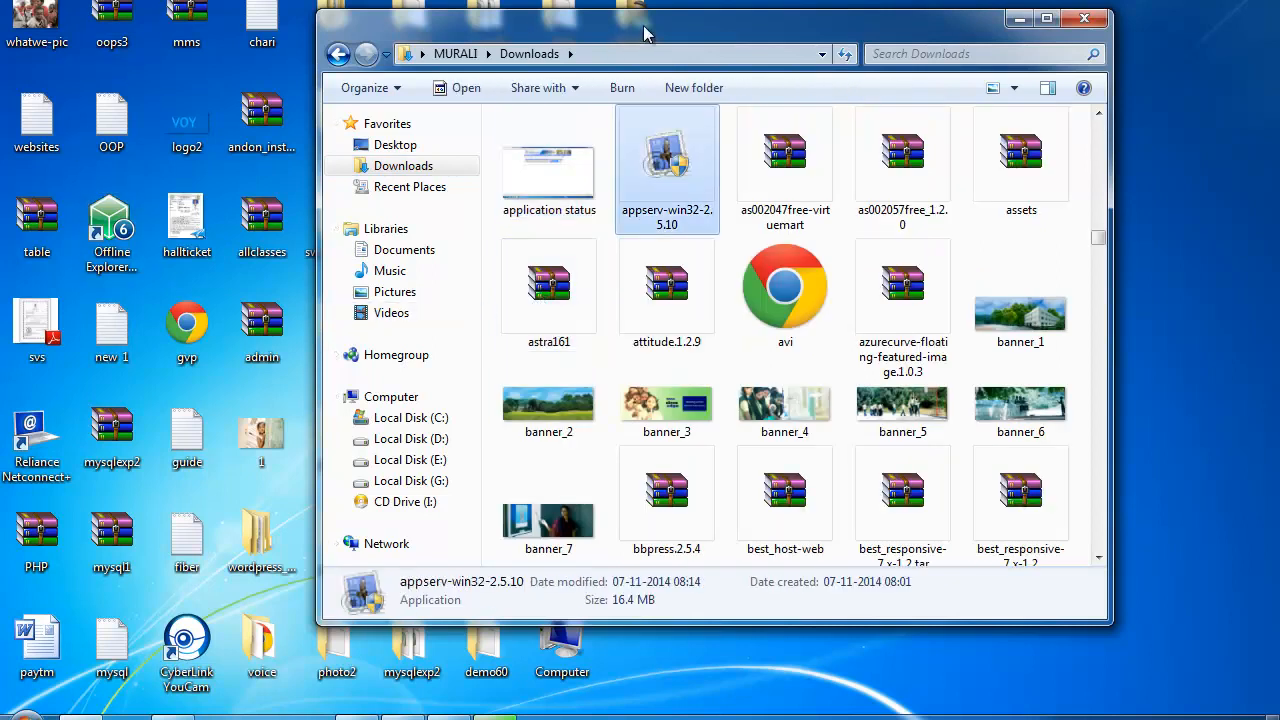
left_click_drag(643, 28, 467, 42)
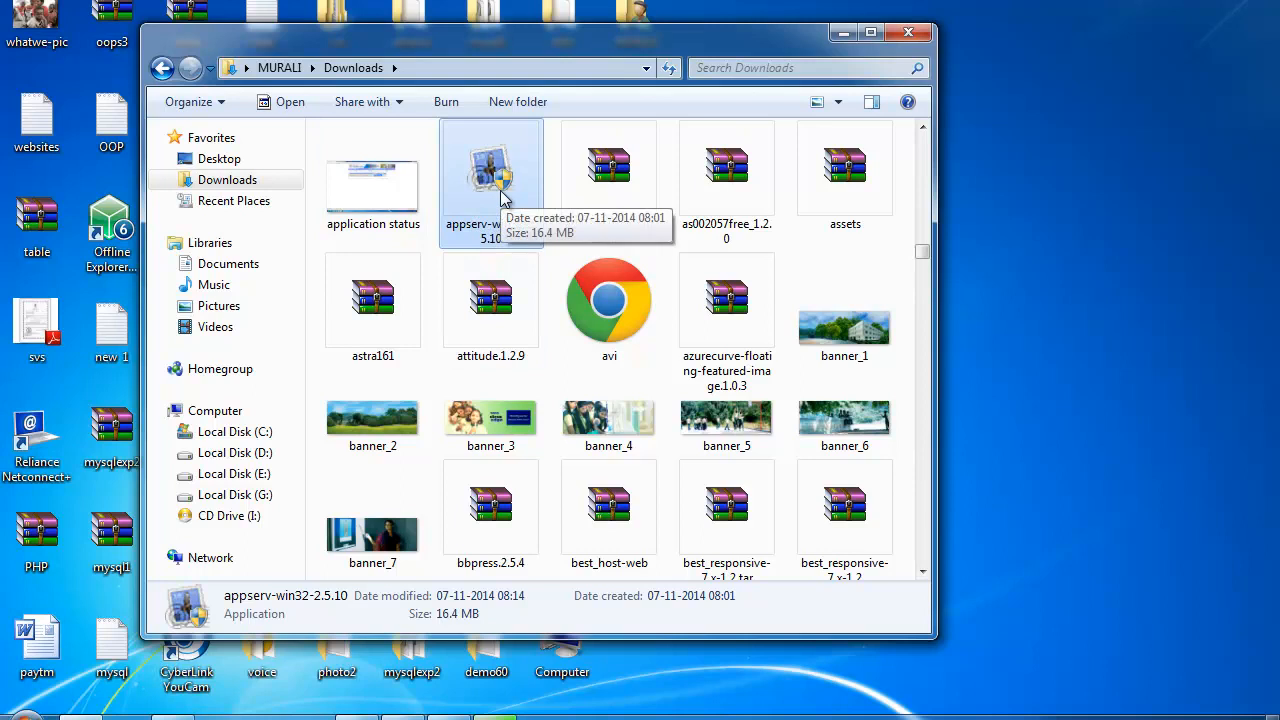
scroll(503, 197, "down", 5)
scroll(503, 197, "up", 3)
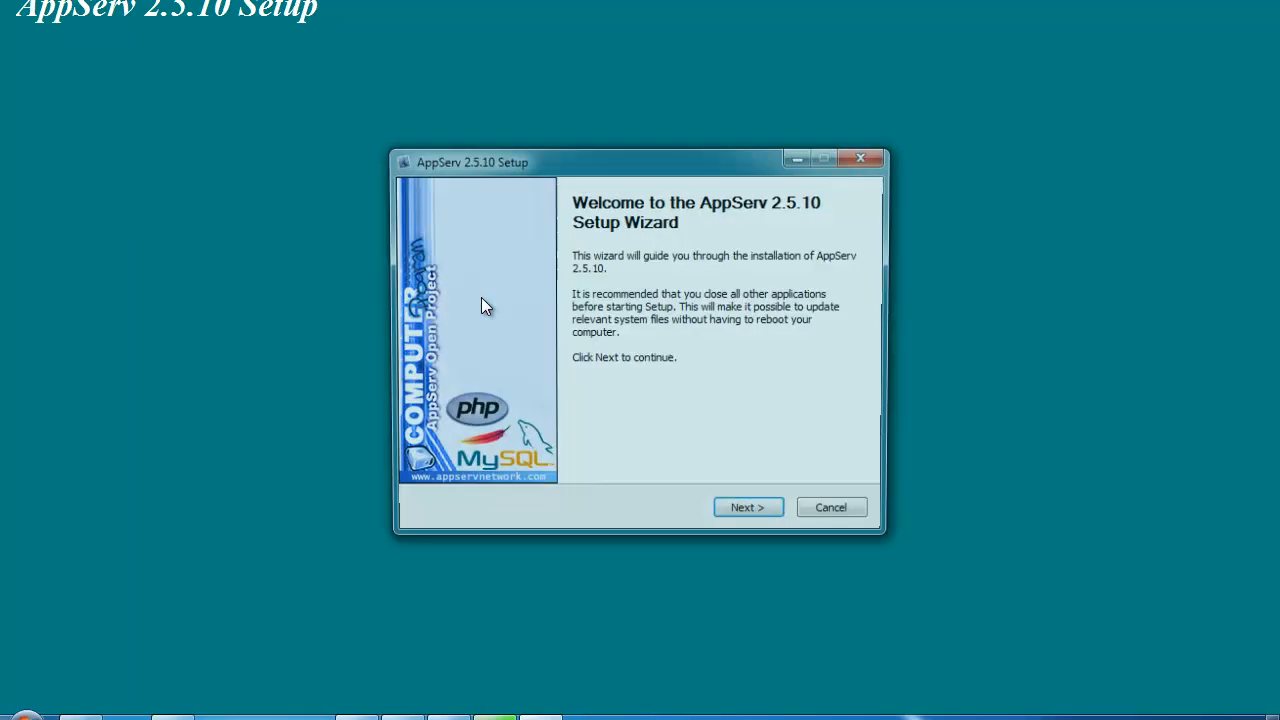
Step: Accept the license and keep C:\AppServ as the install folder, reaching Select Components
left_click(752, 514)
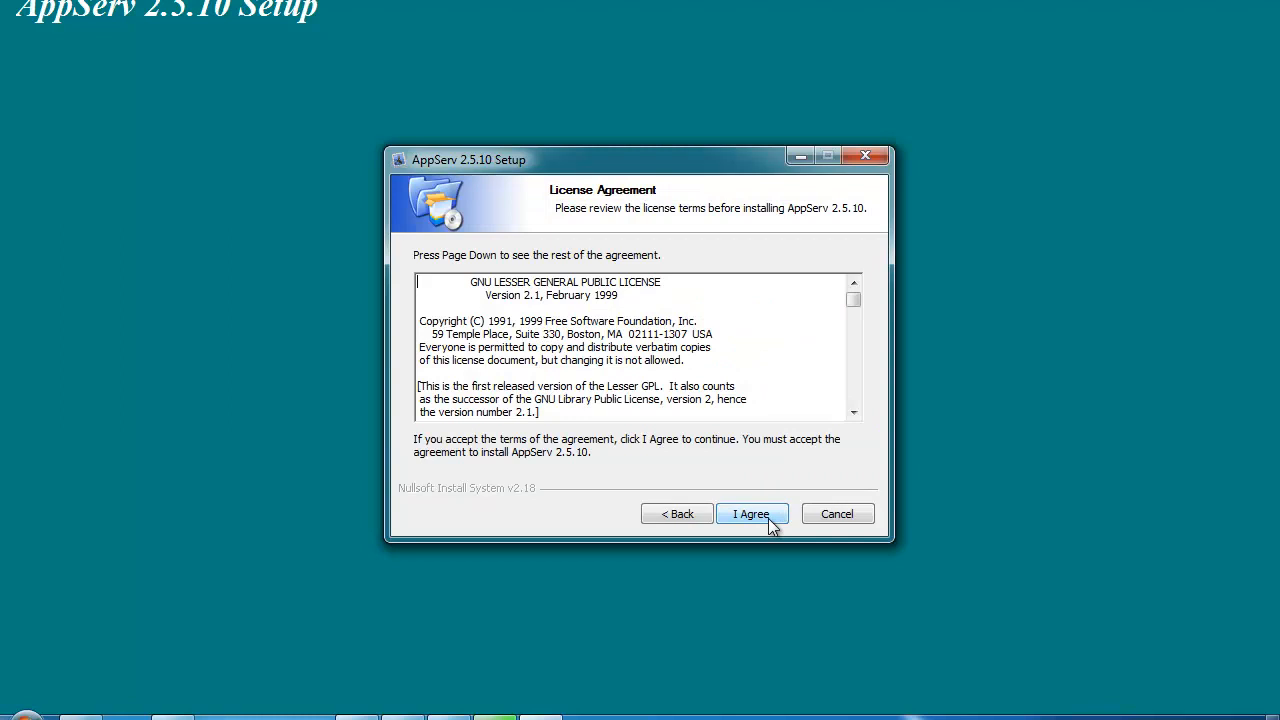
left_click(752, 514)
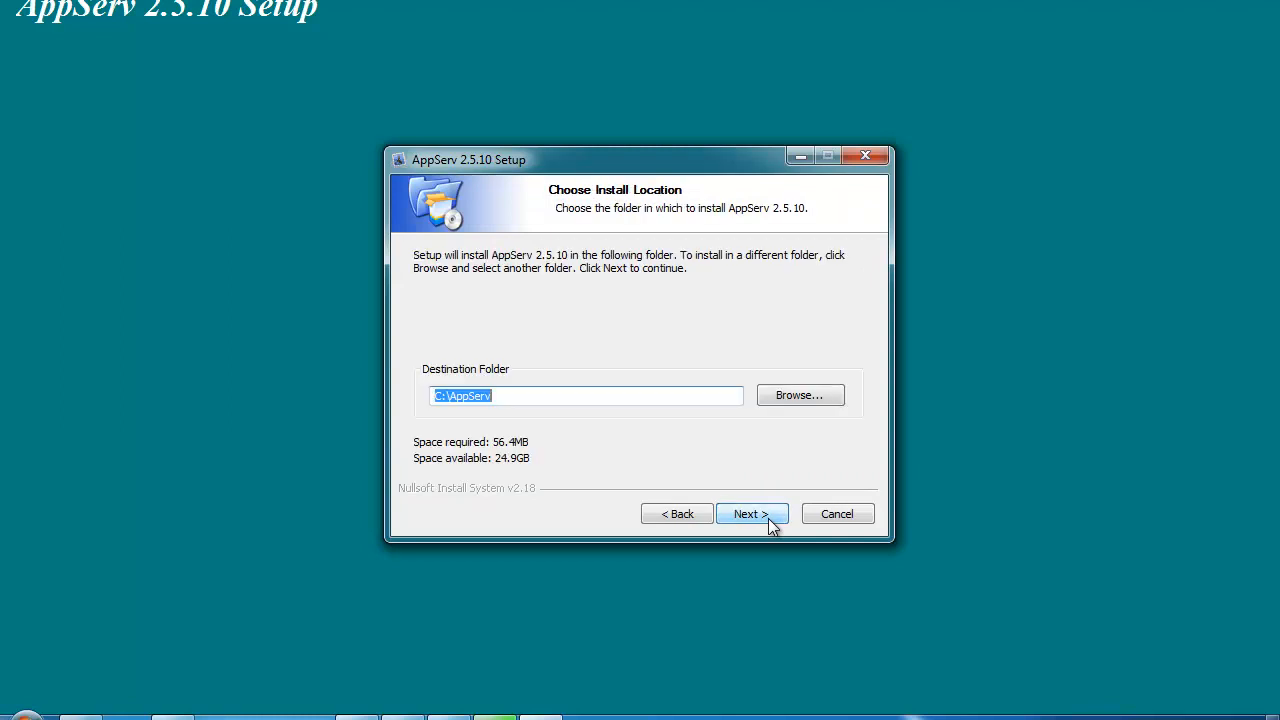
left_click(545, 395)
left_click_drag(567, 393, 322, 380)
left_click(733, 520)
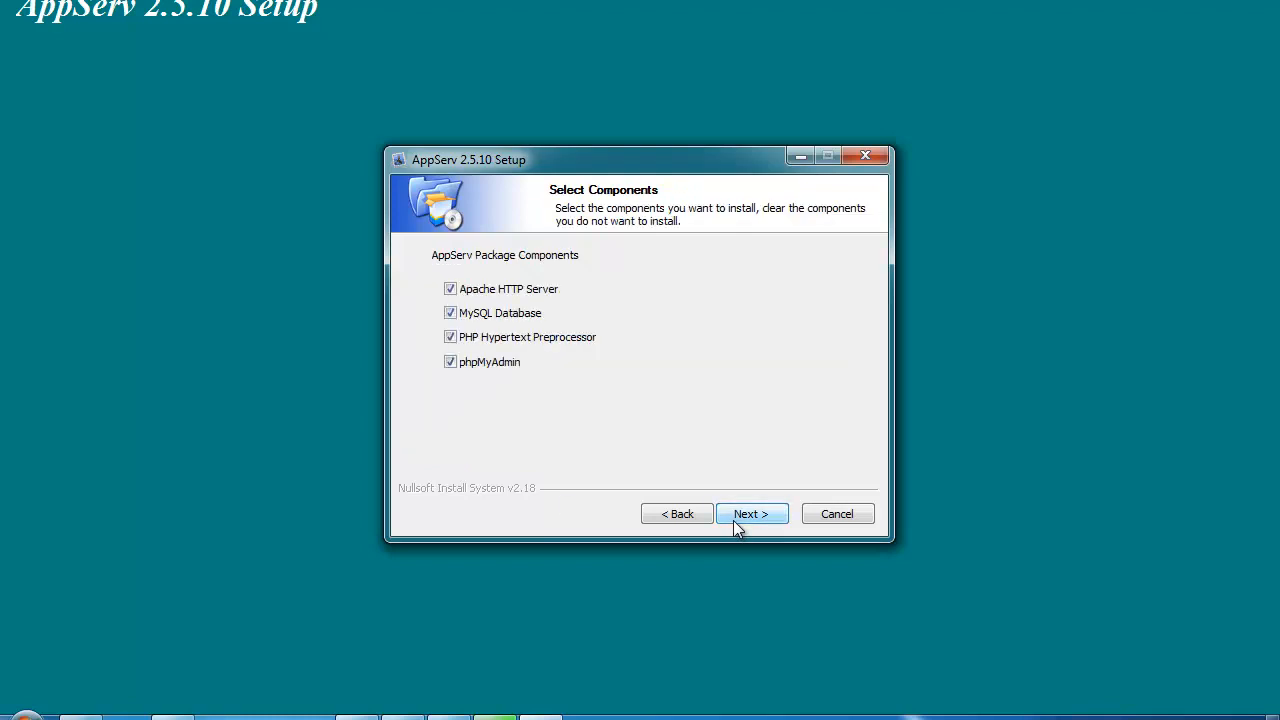
left_click_drag(499, 156, 462, 100)
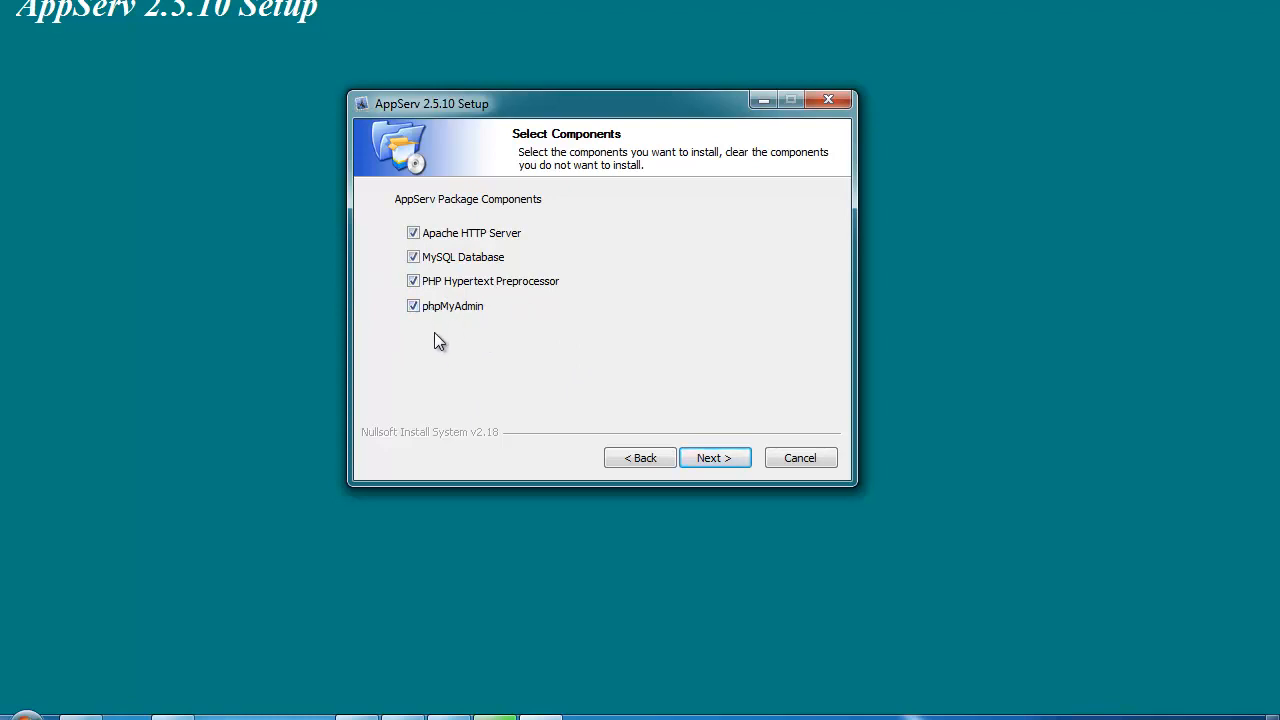
Step: Keep all four components, then set server name localhost, an admin e-mail, and HTTP port 90
left_click(725, 454)
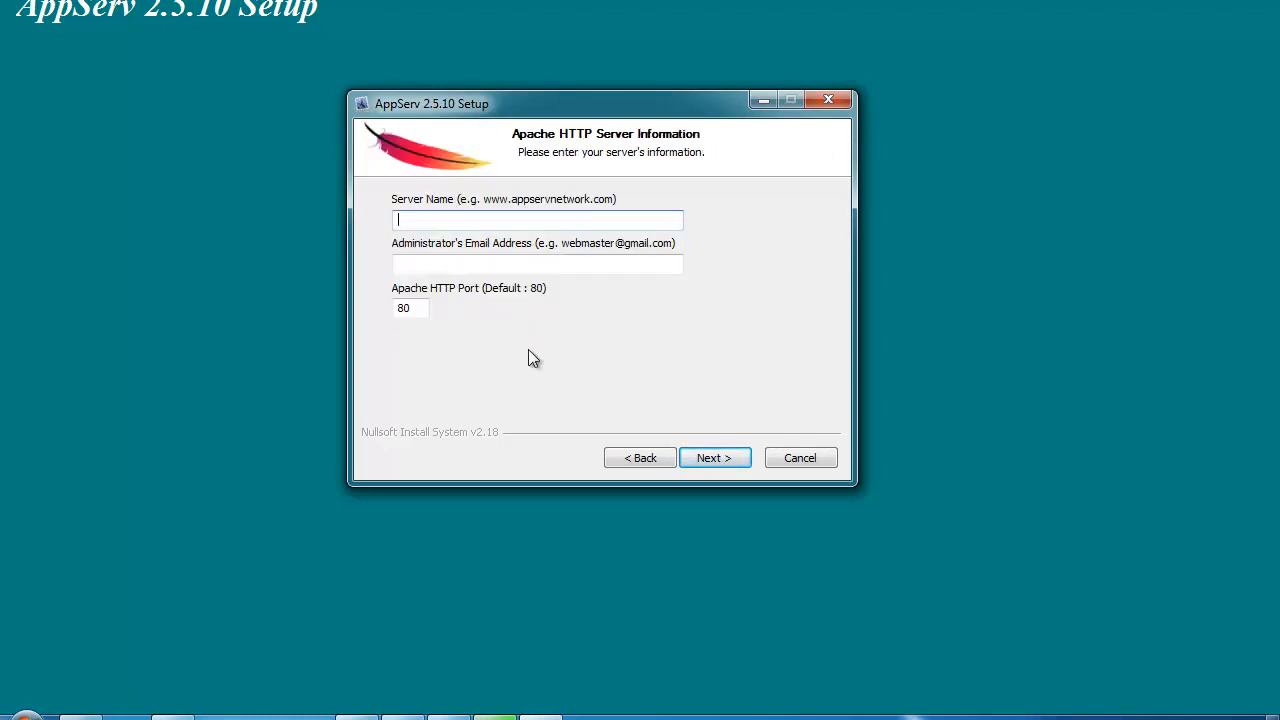
type("localhost")
key("Tab")
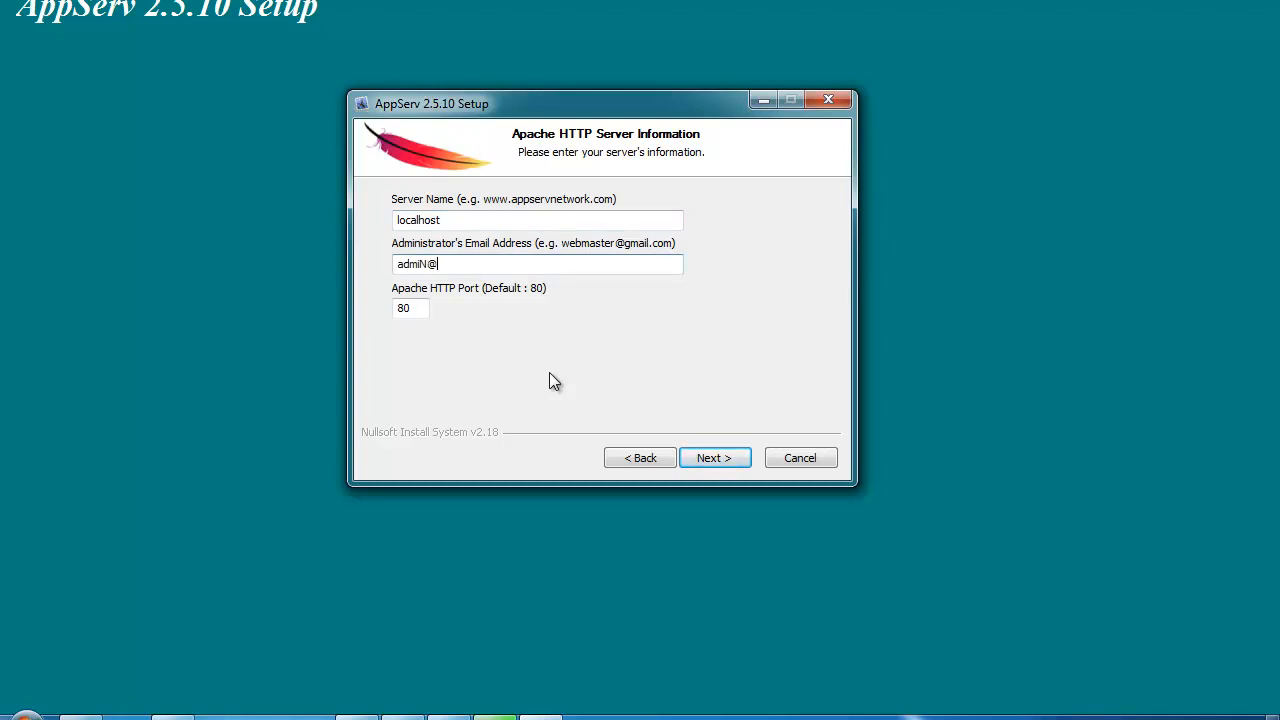
key("Tab")
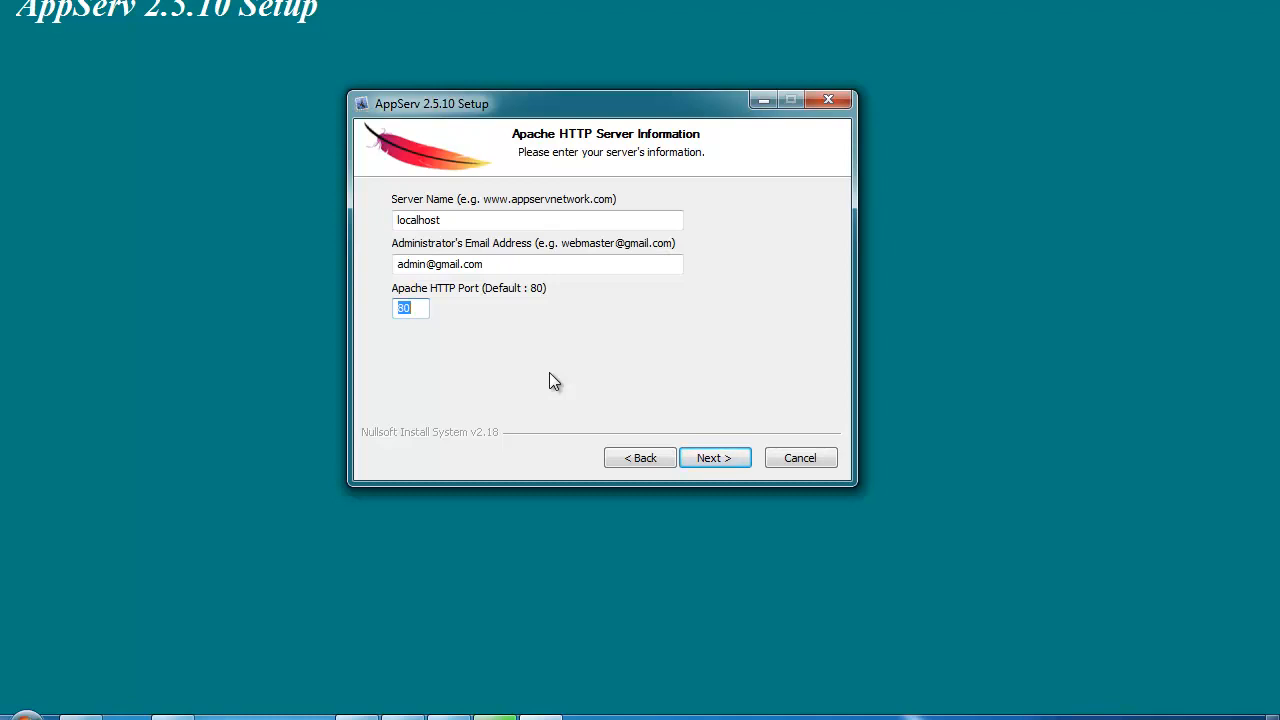
type("90")
Step: Enter and confirm the MySQL root password, install, and finish with Apache and MySQL started
left_click(711, 462)
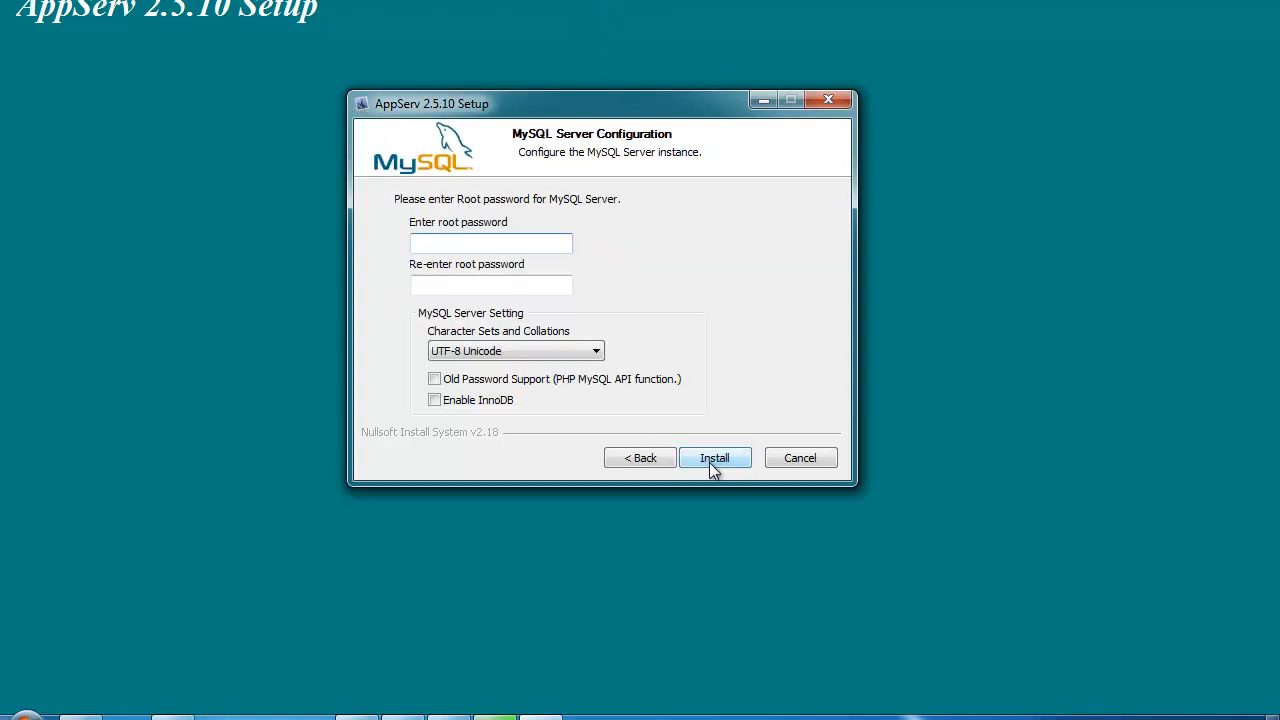
left_click_drag(528, 112, 463, 97)
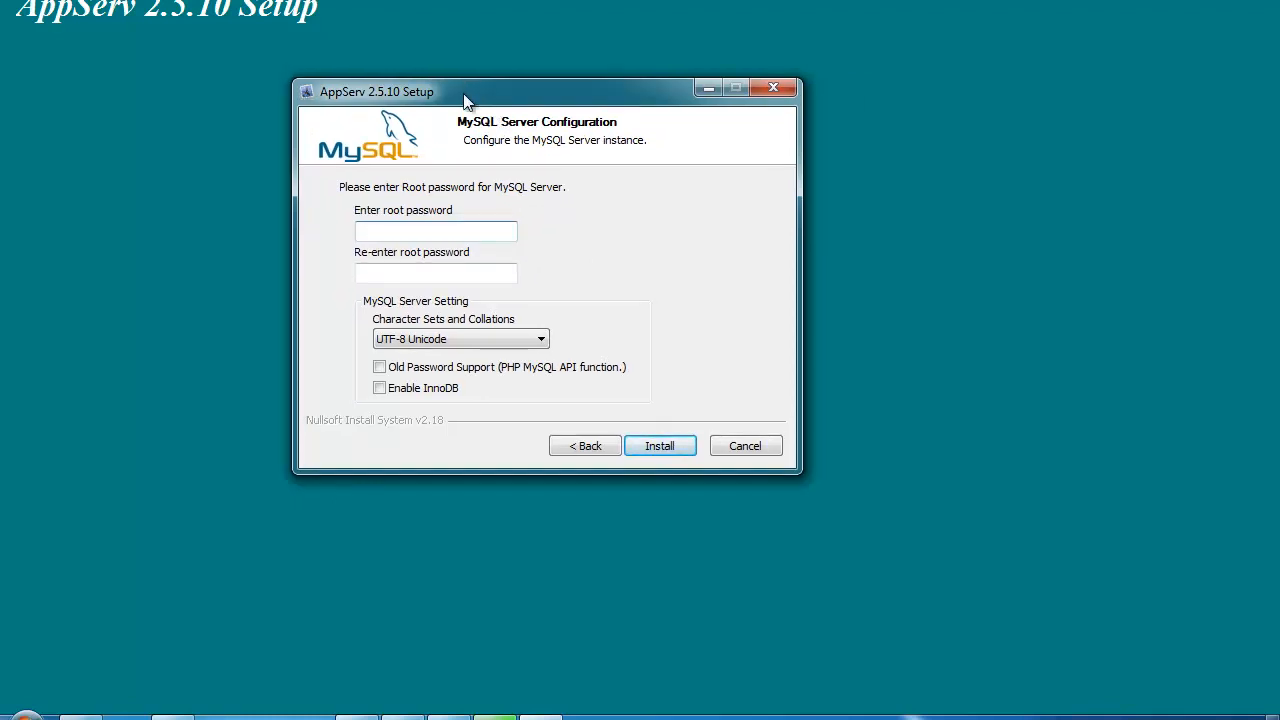
left_click(391, 233)
type("1234")
key("Tab")
type("1234")
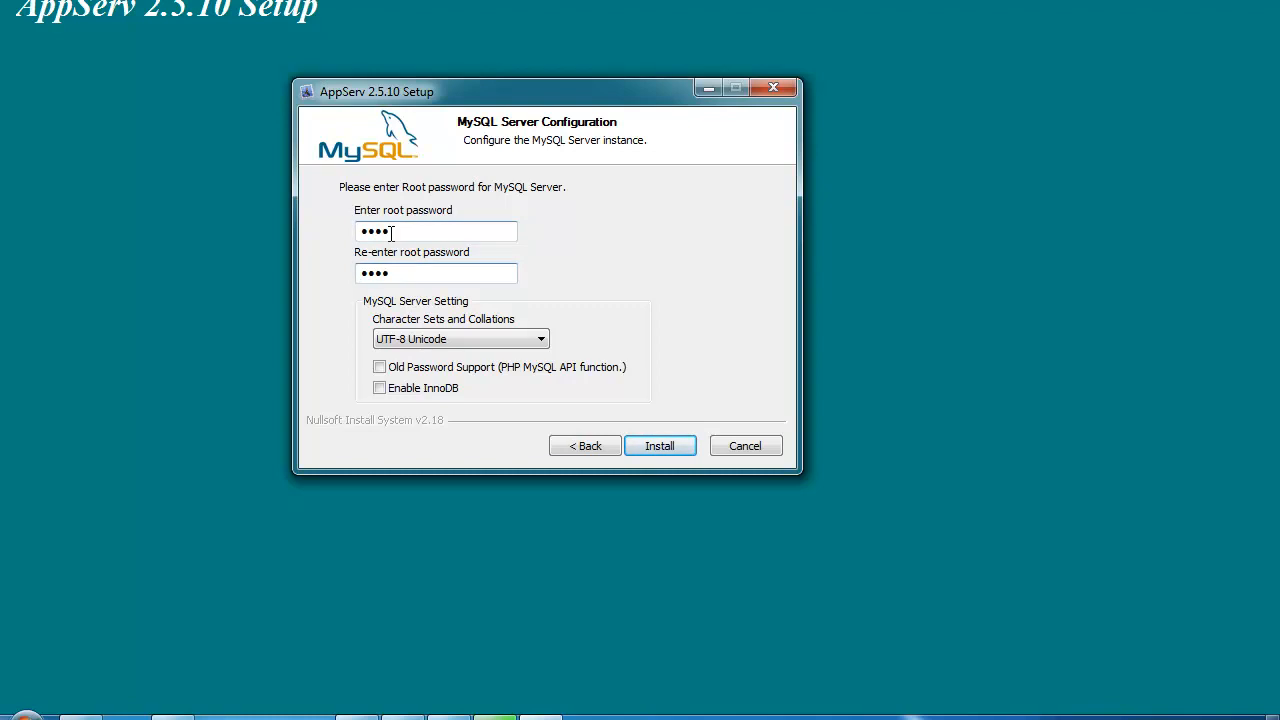
left_click(675, 453)
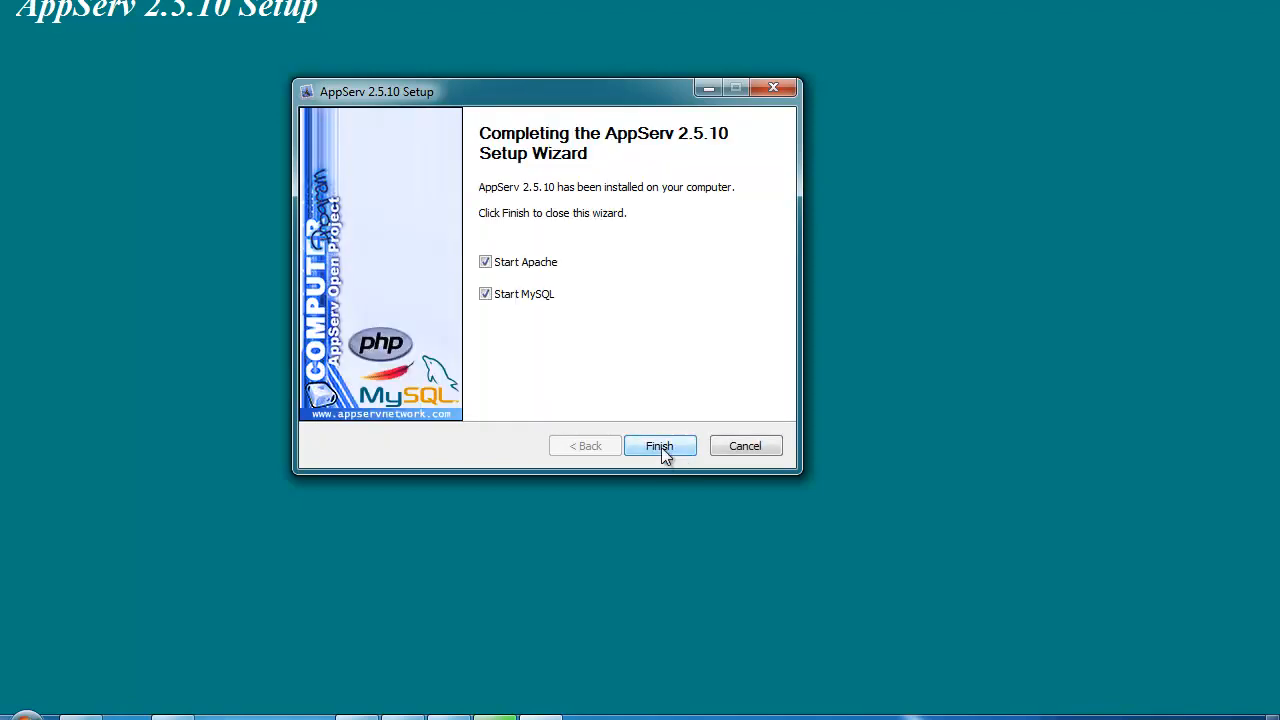
left_click(659, 446)
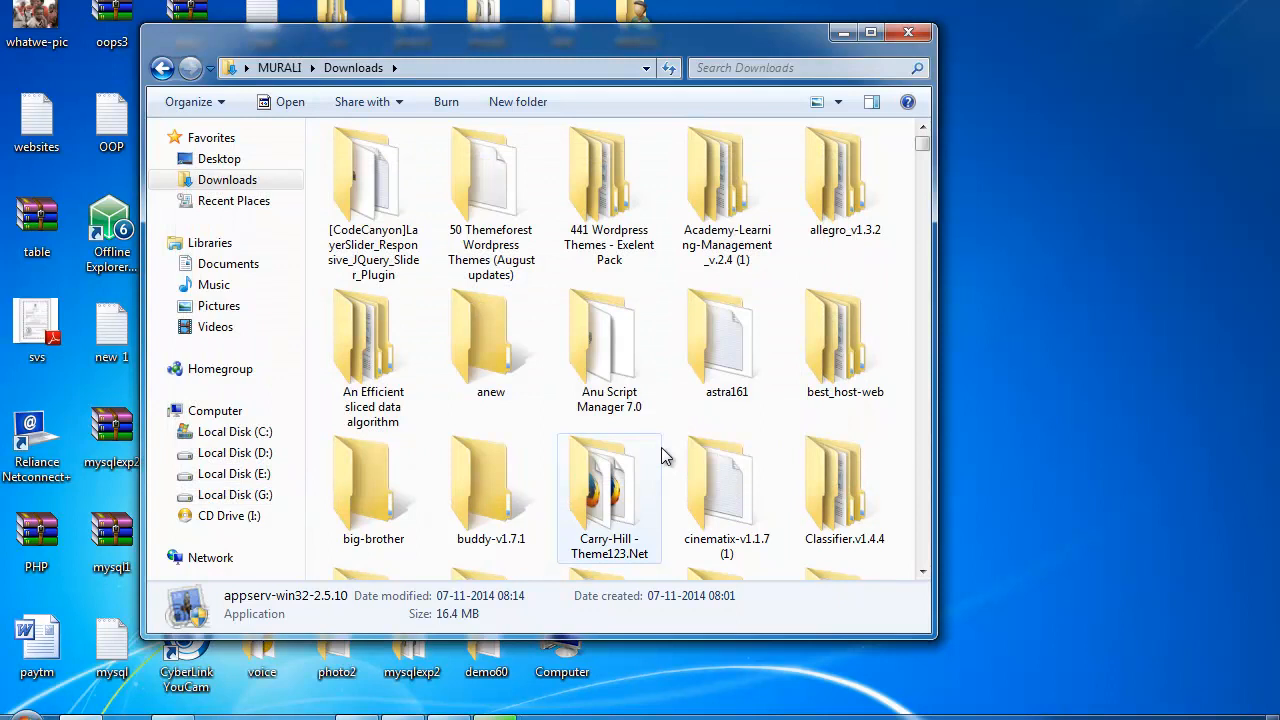
Step: Open C:\AppServ and inspect its Apache2.2, MySQL, php5 and www folders and uninstaller
left_click(263, 431)
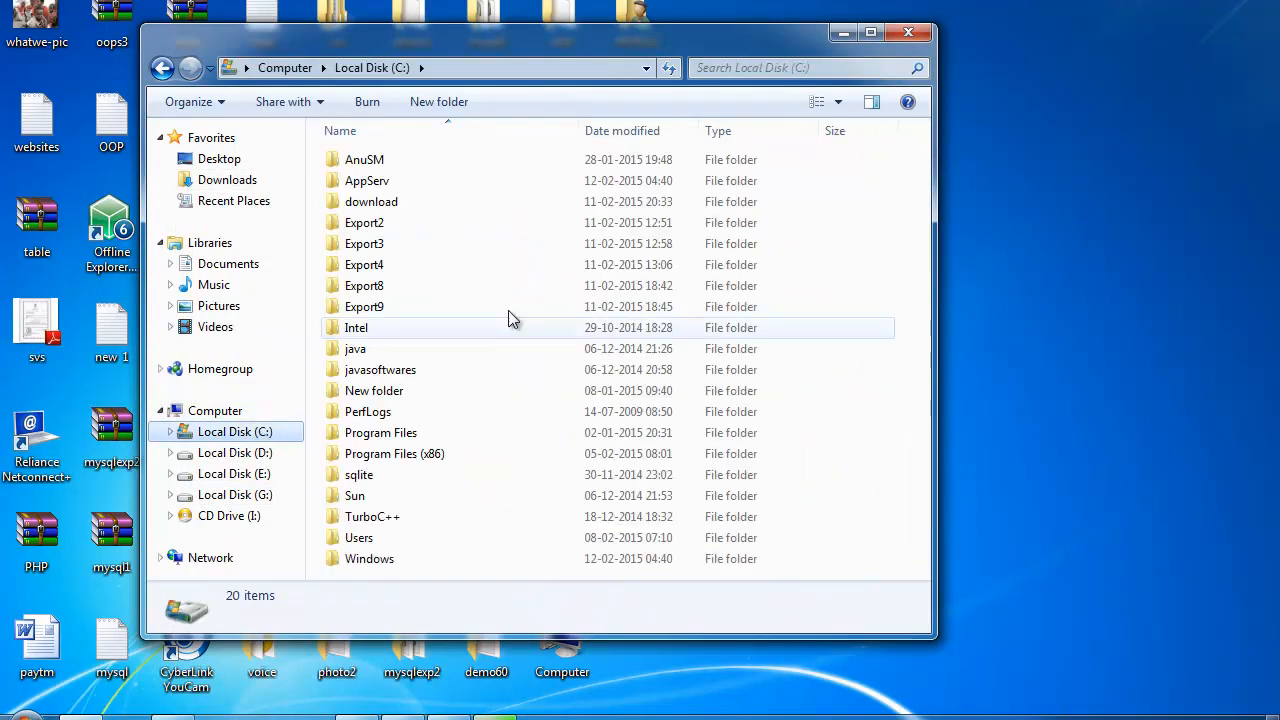
double_click(370, 181)
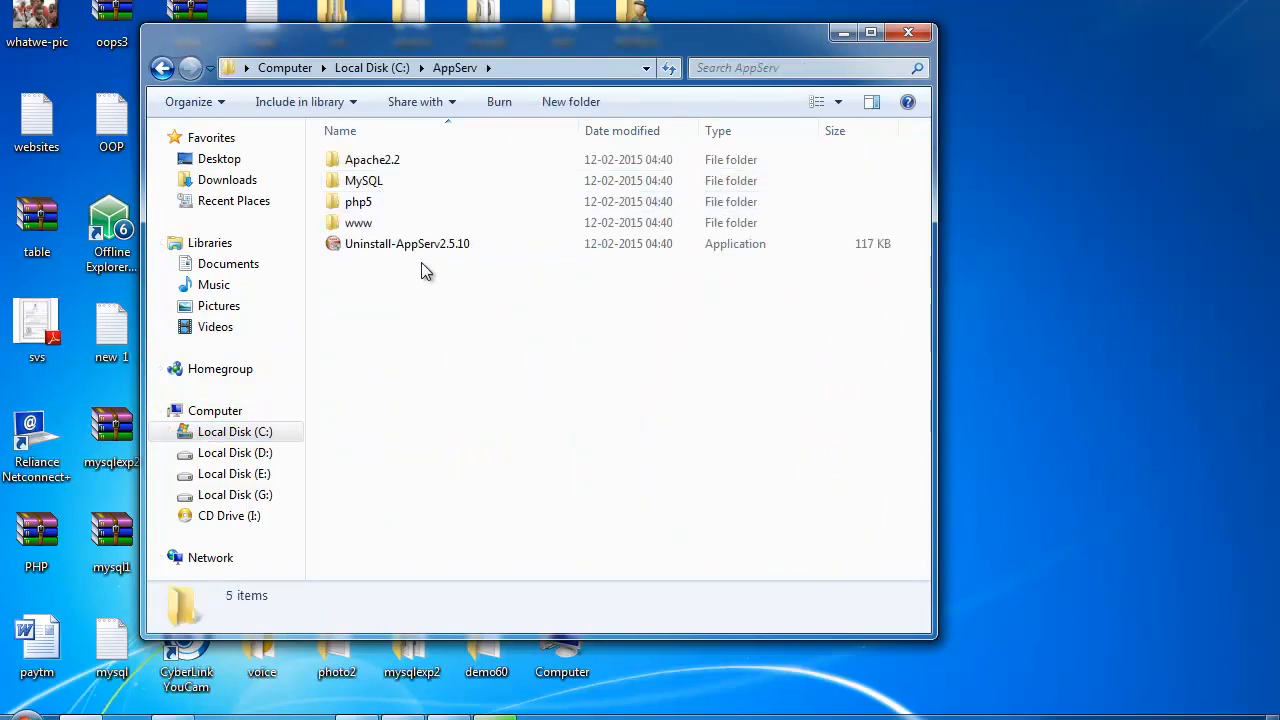
left_click(346, 166)
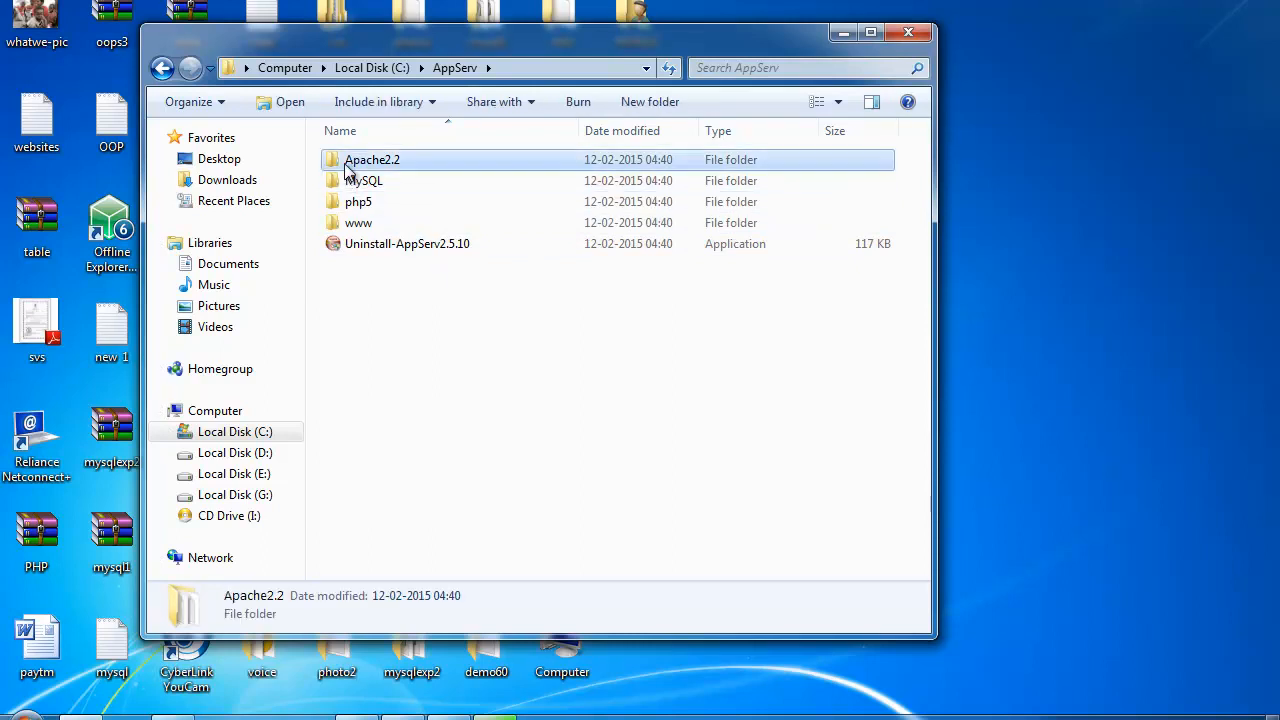
left_click(360, 186)
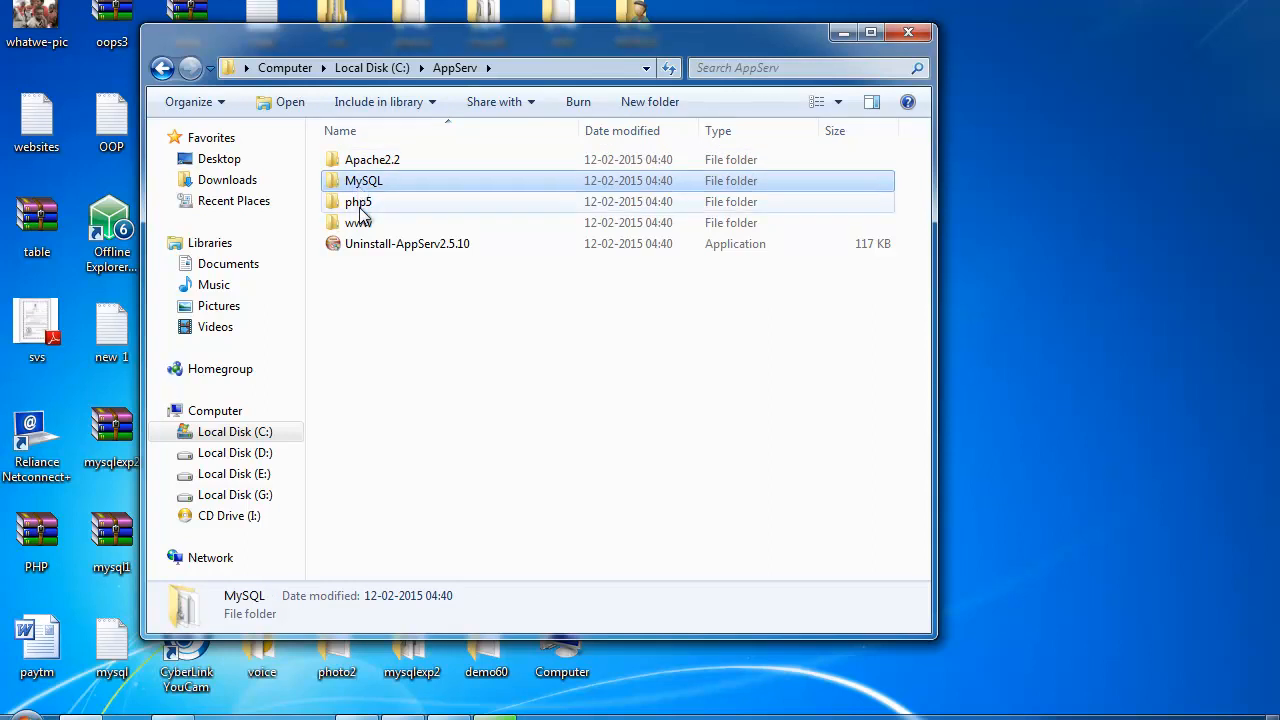
left_click(360, 205)
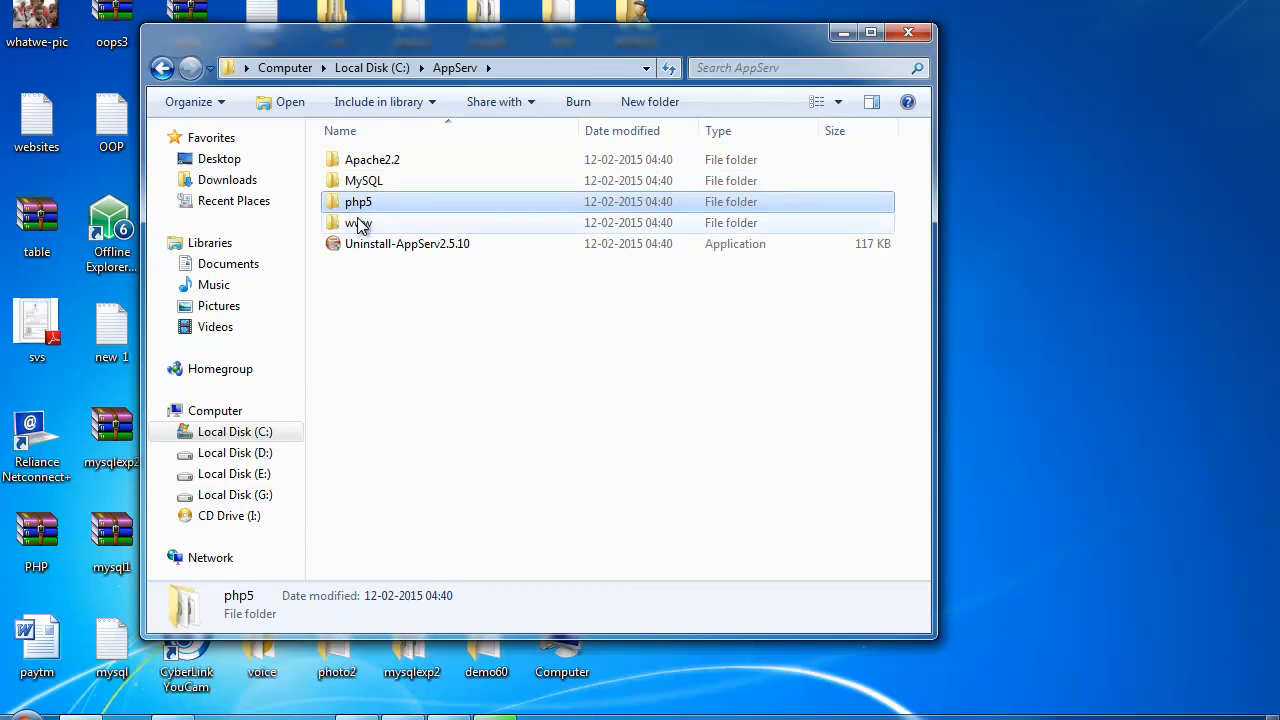
left_click(363, 223)
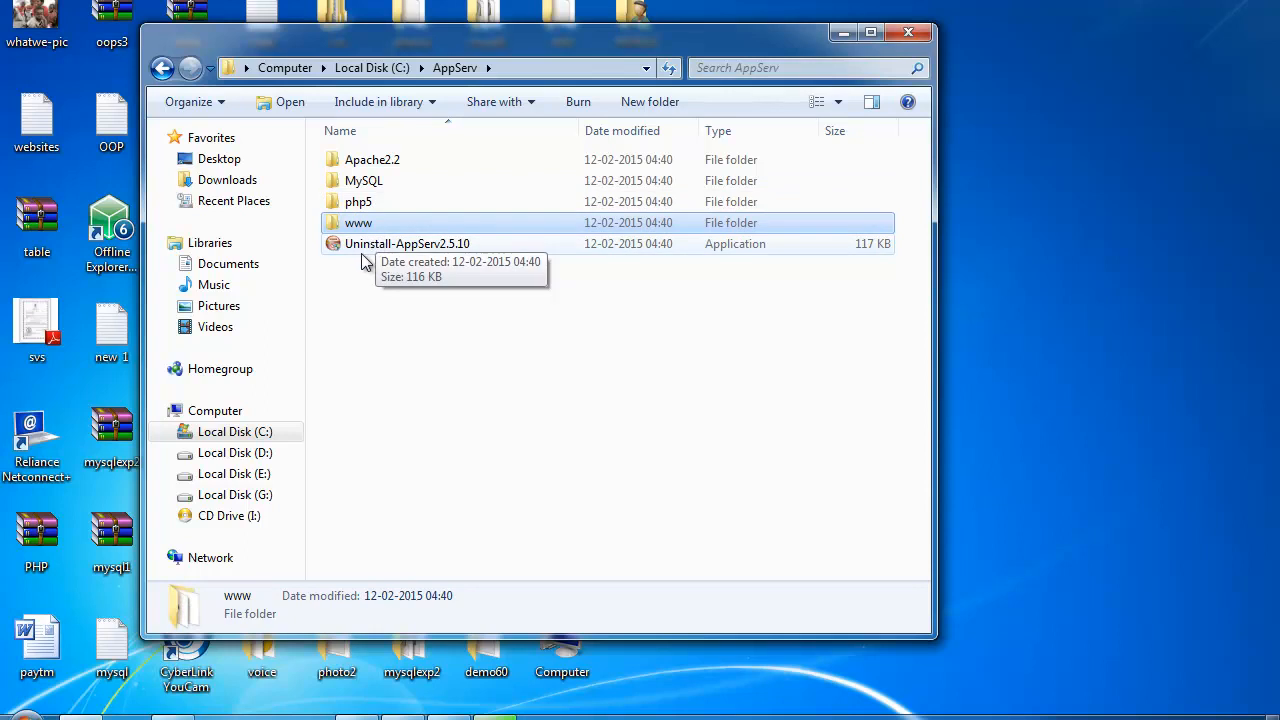
left_click(363, 247)
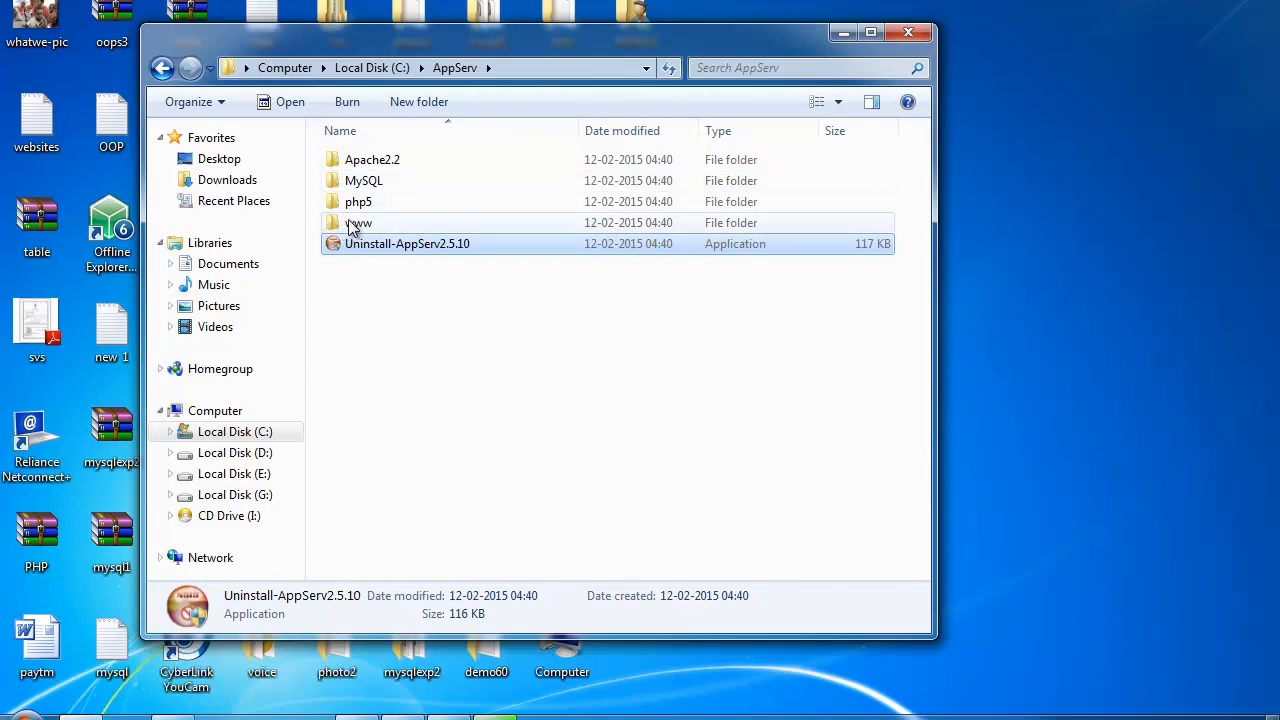
left_click(357, 228)
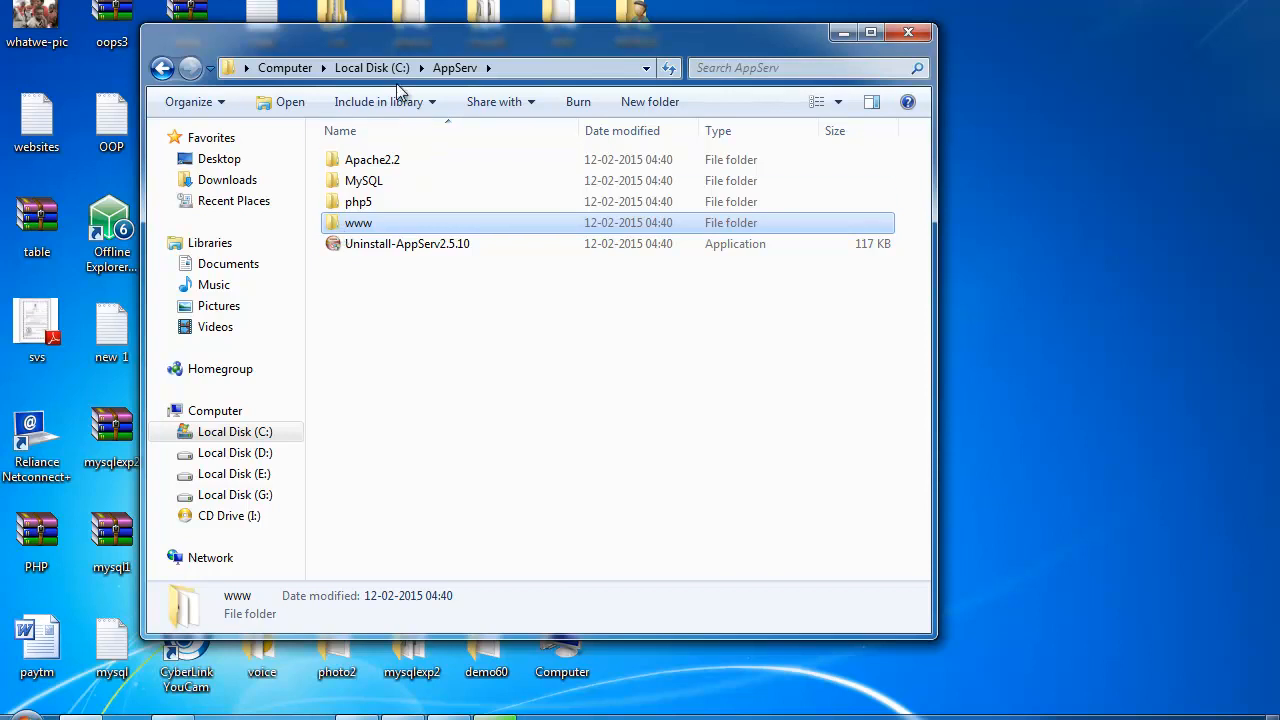
left_click_drag(355, 41, 464, 75)
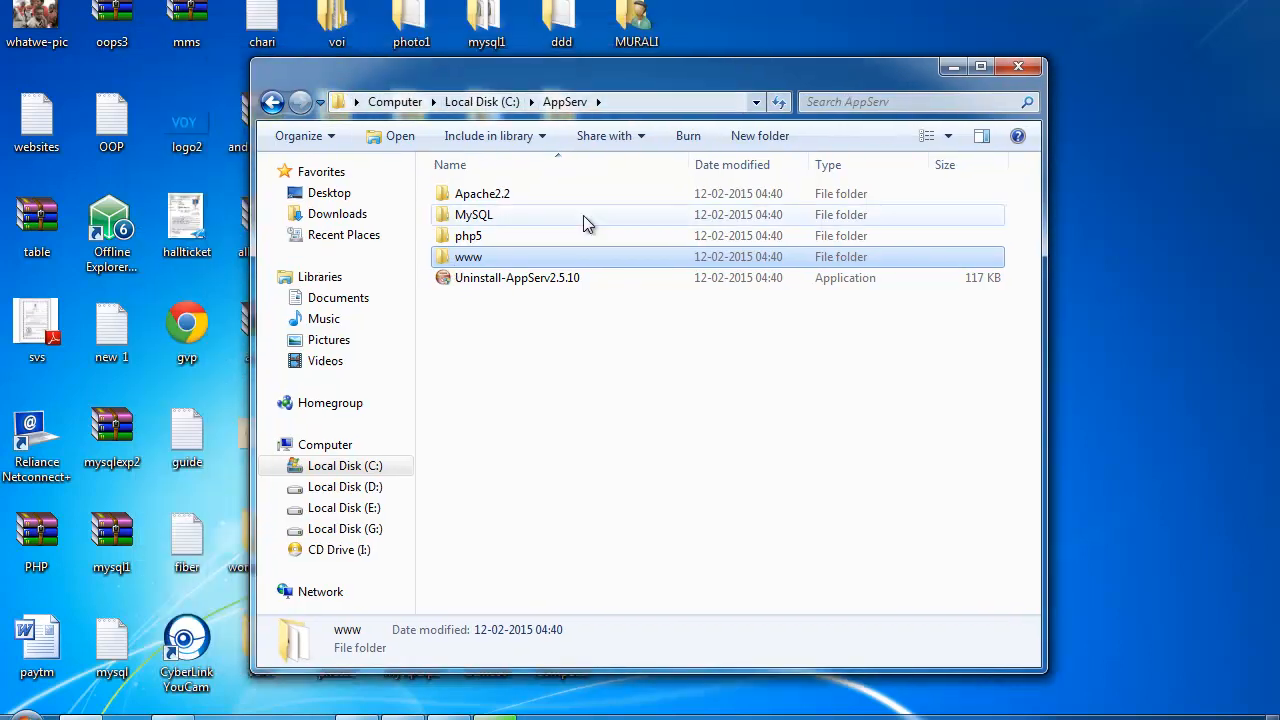
Step: Browse the www folder's contents, return to AppServ, and minimize Explorer
double_click(469, 260)
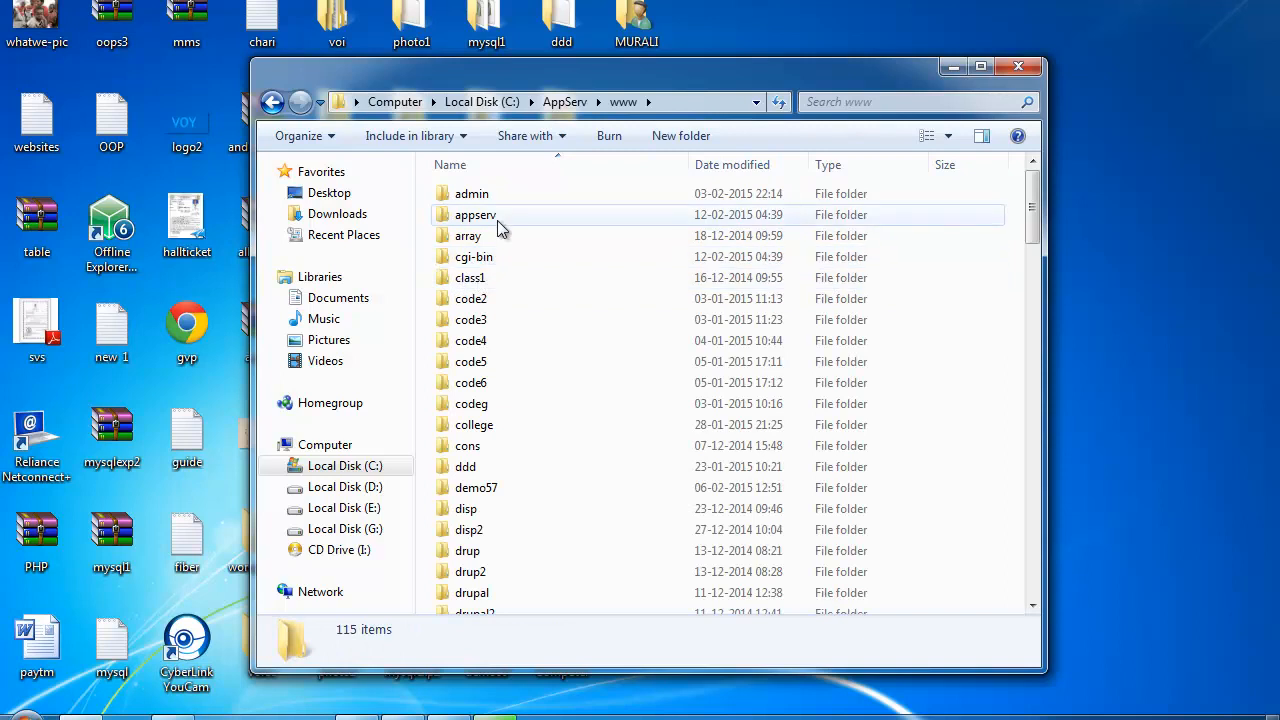
scroll(472, 250, "down", 3)
scroll(508, 472, "up", 3)
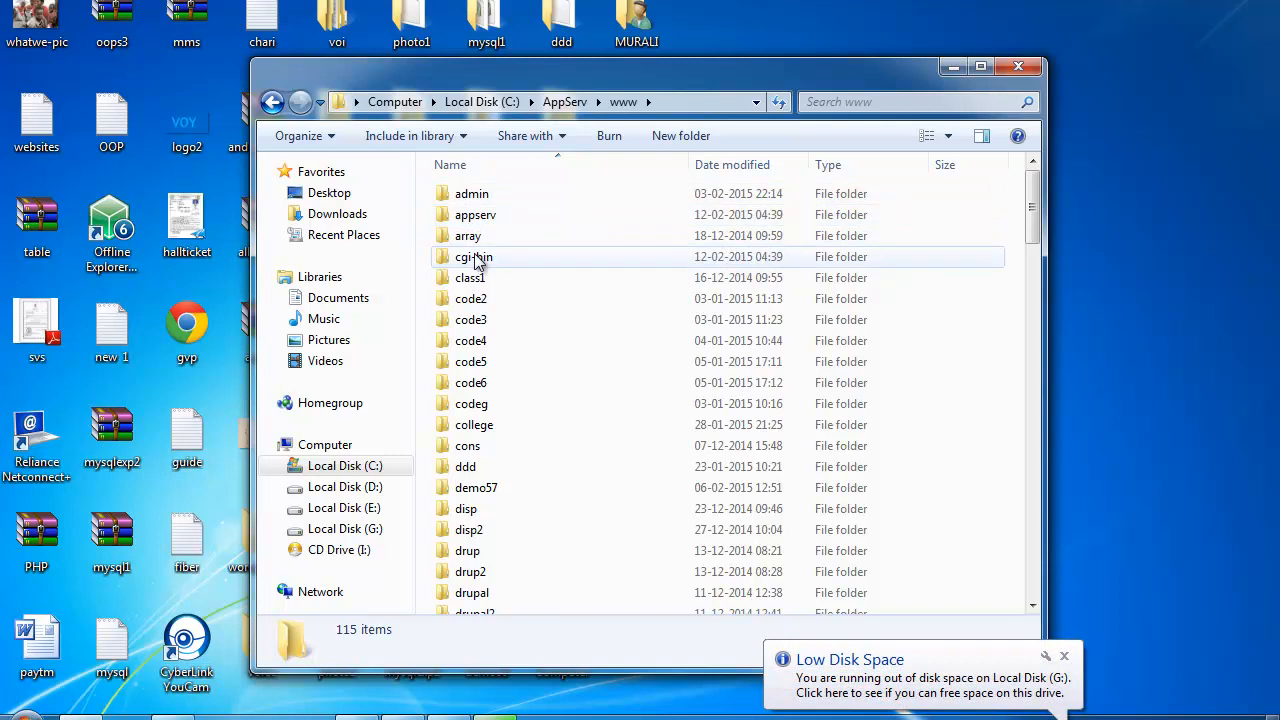
scroll(551, 351, "down", 2)
scroll(552, 355, "up", 2)
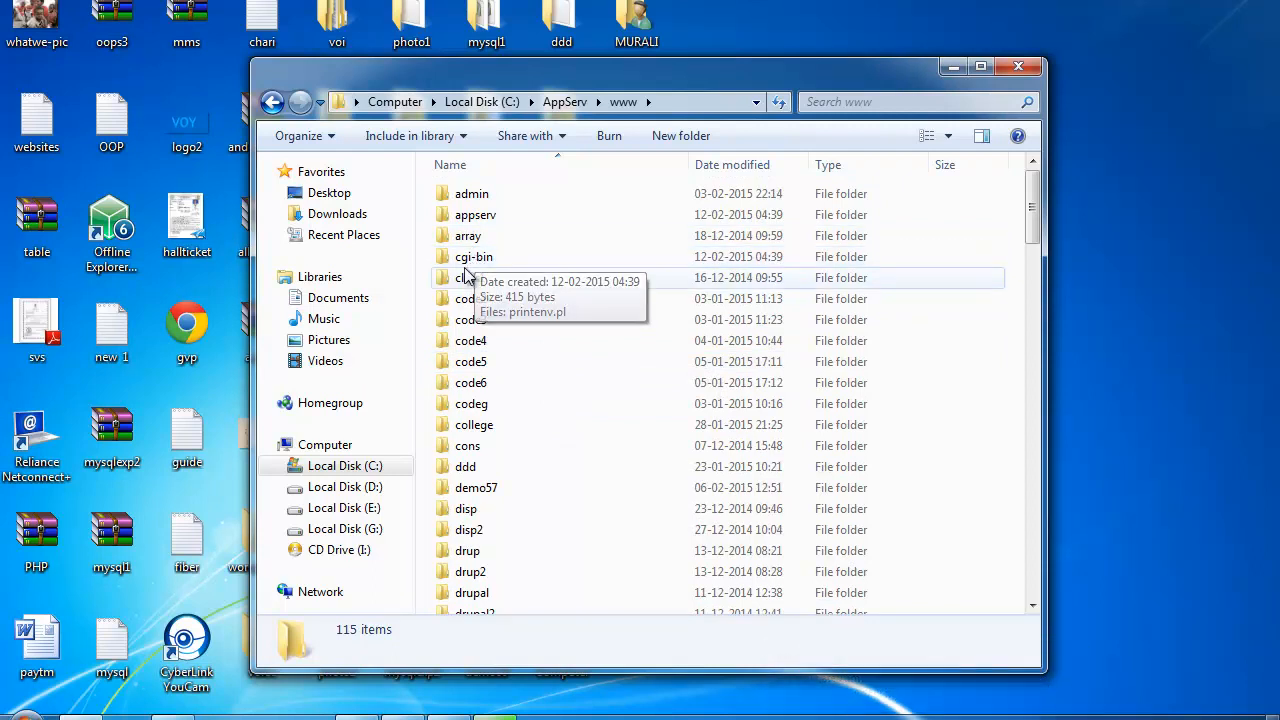
left_click(272, 101)
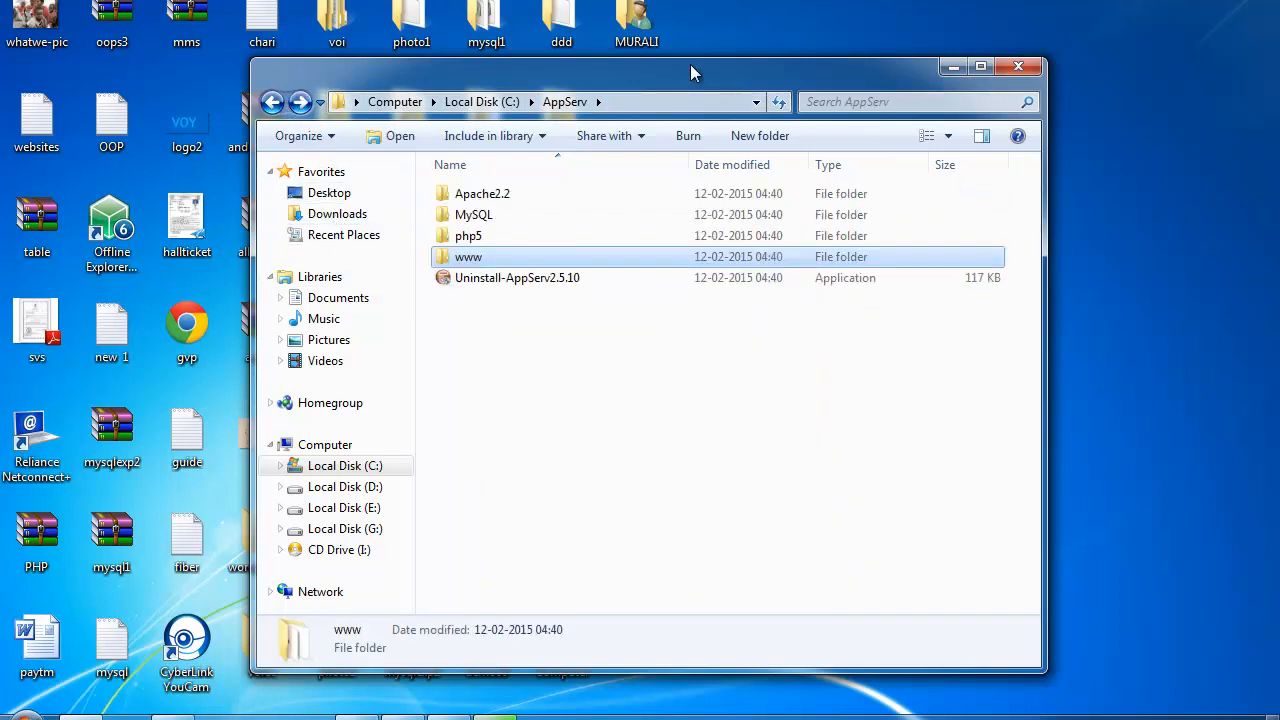
left_click_drag(683, 69, 645, 72)
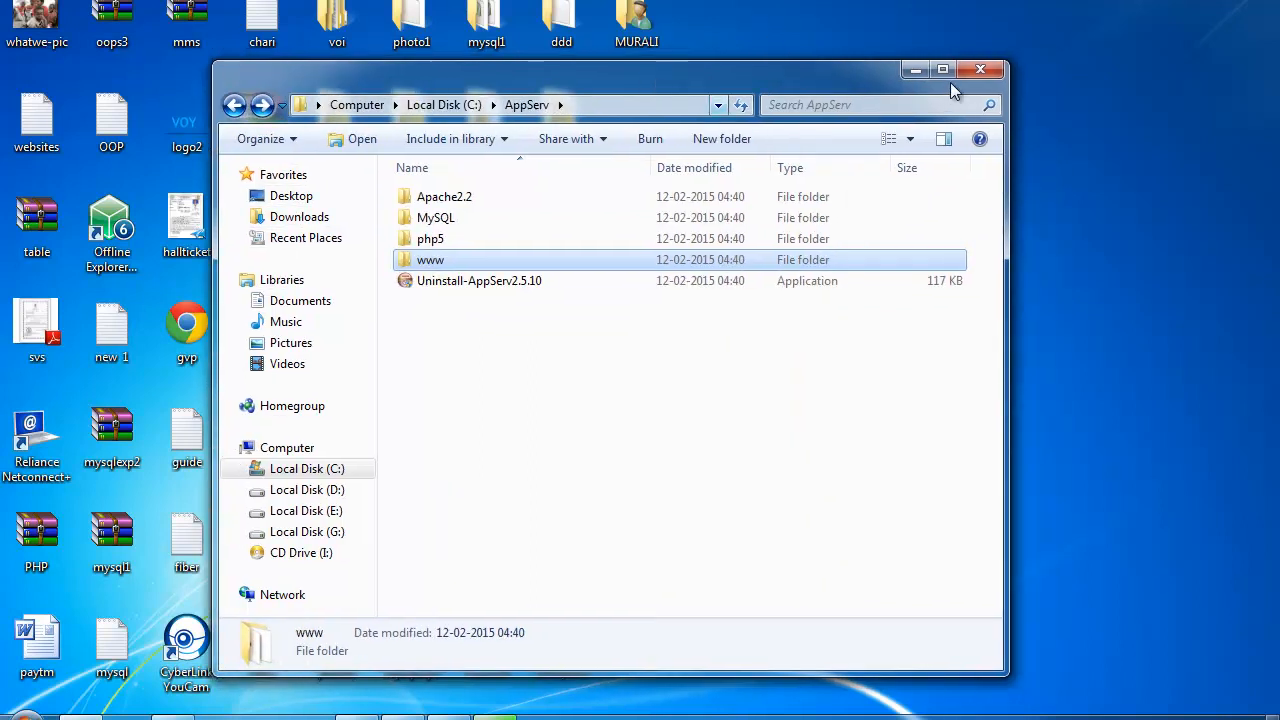
left_click(922, 70)
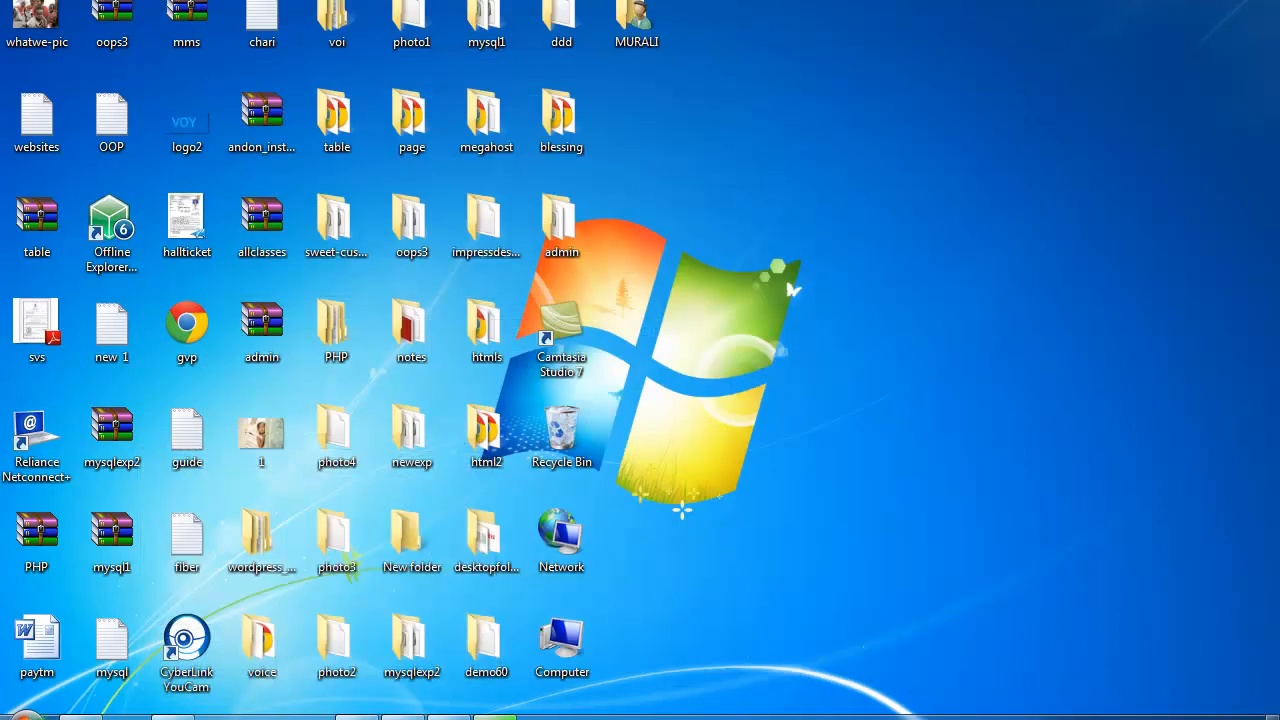
Step: Launch Notepad++ from the Start menu and close every open file, including cart.php
left_click(27, 716)
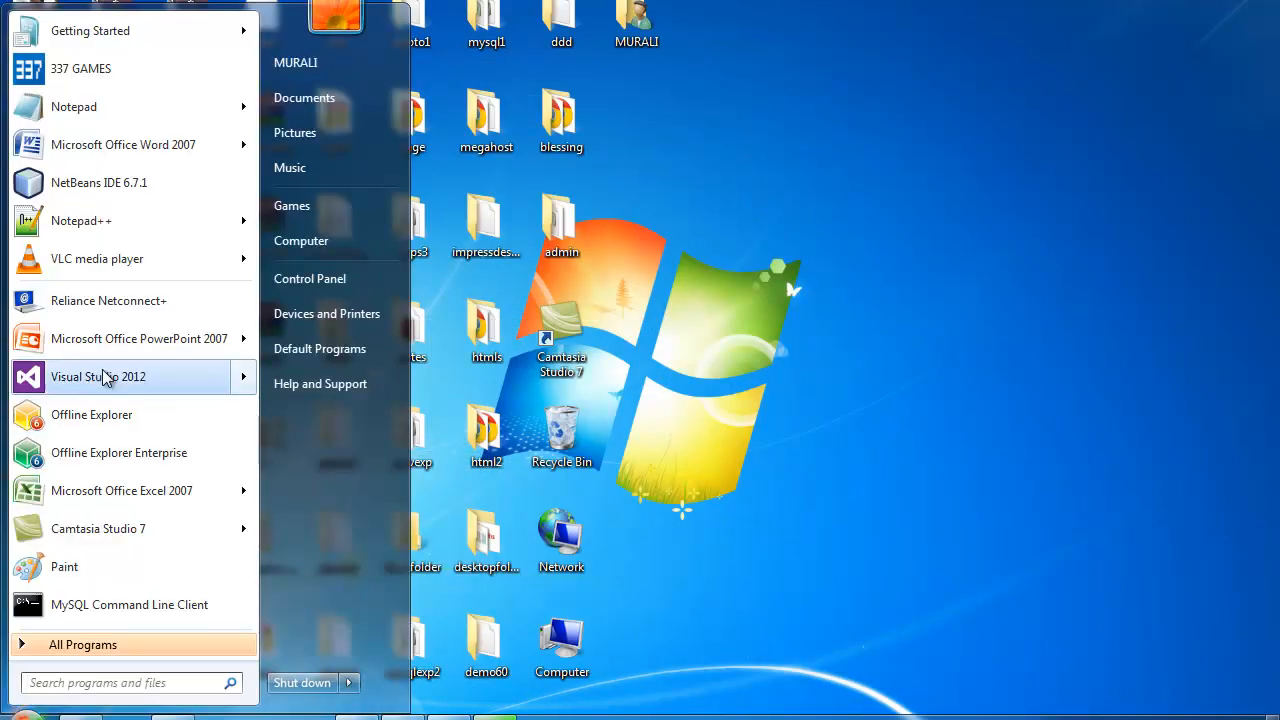
left_click(93, 232)
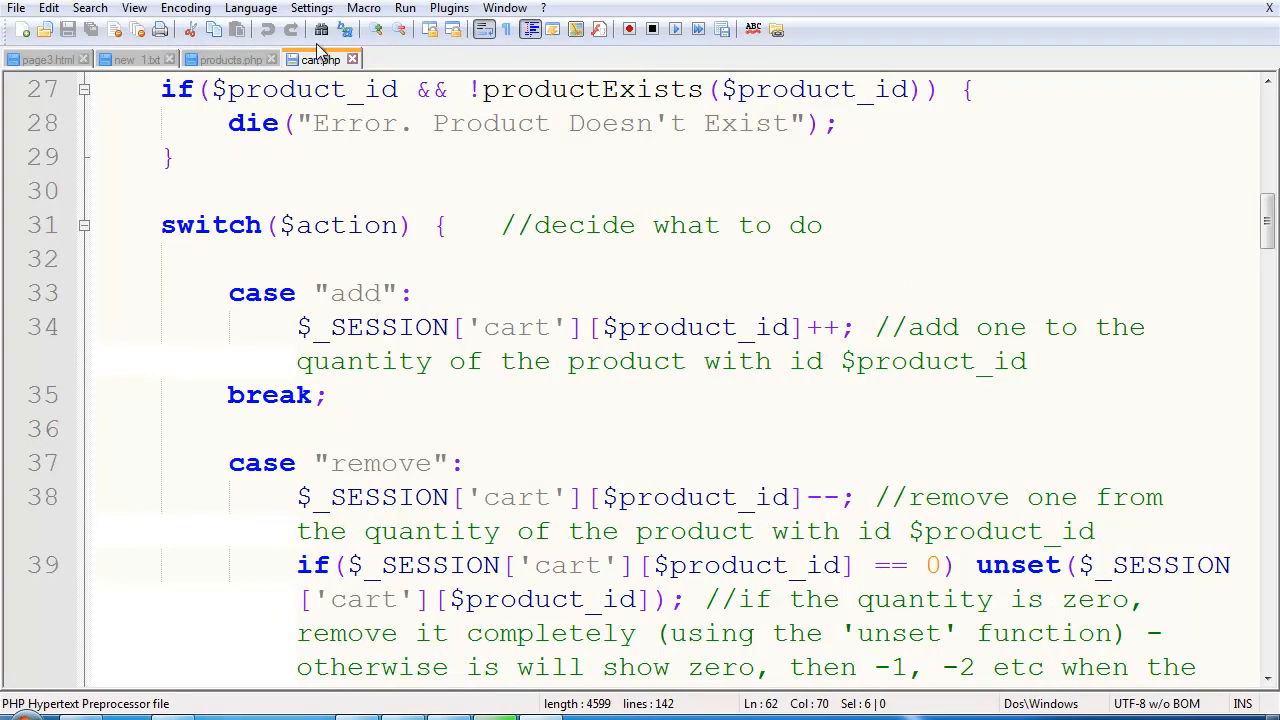
right_click(321, 63)
left_click(368, 97)
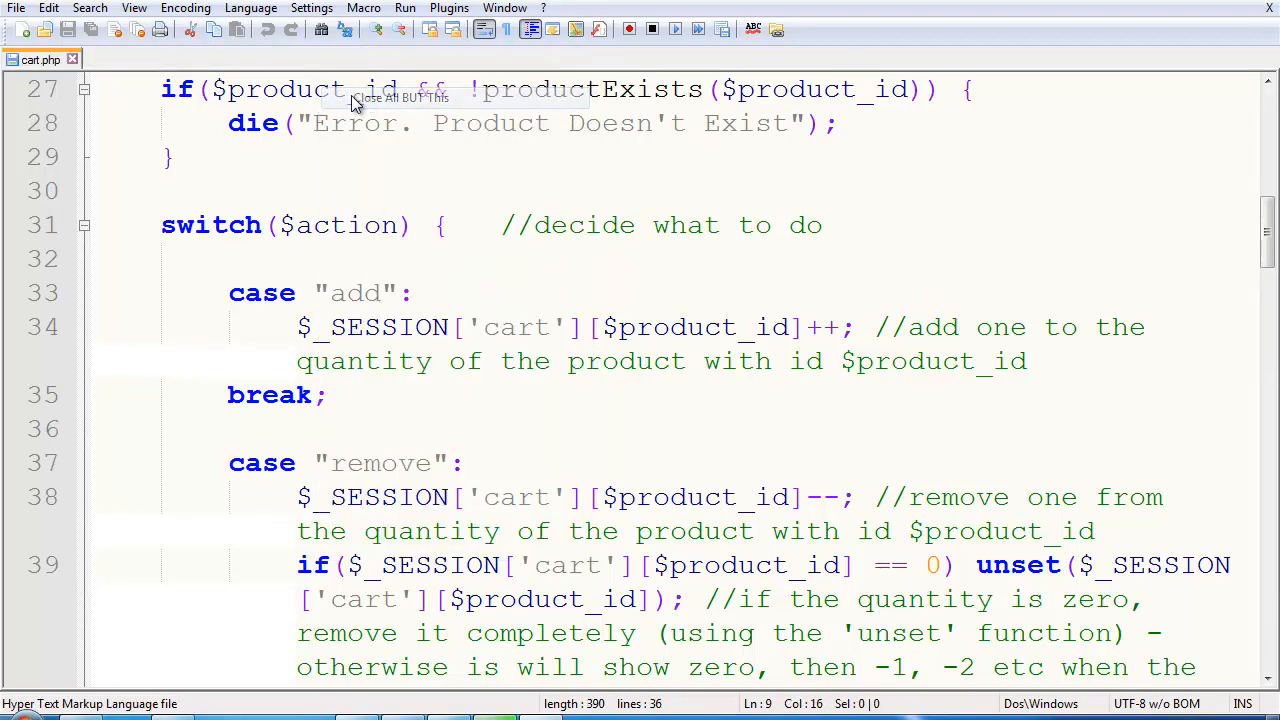
left_click(73, 60)
left_click(18, 8)
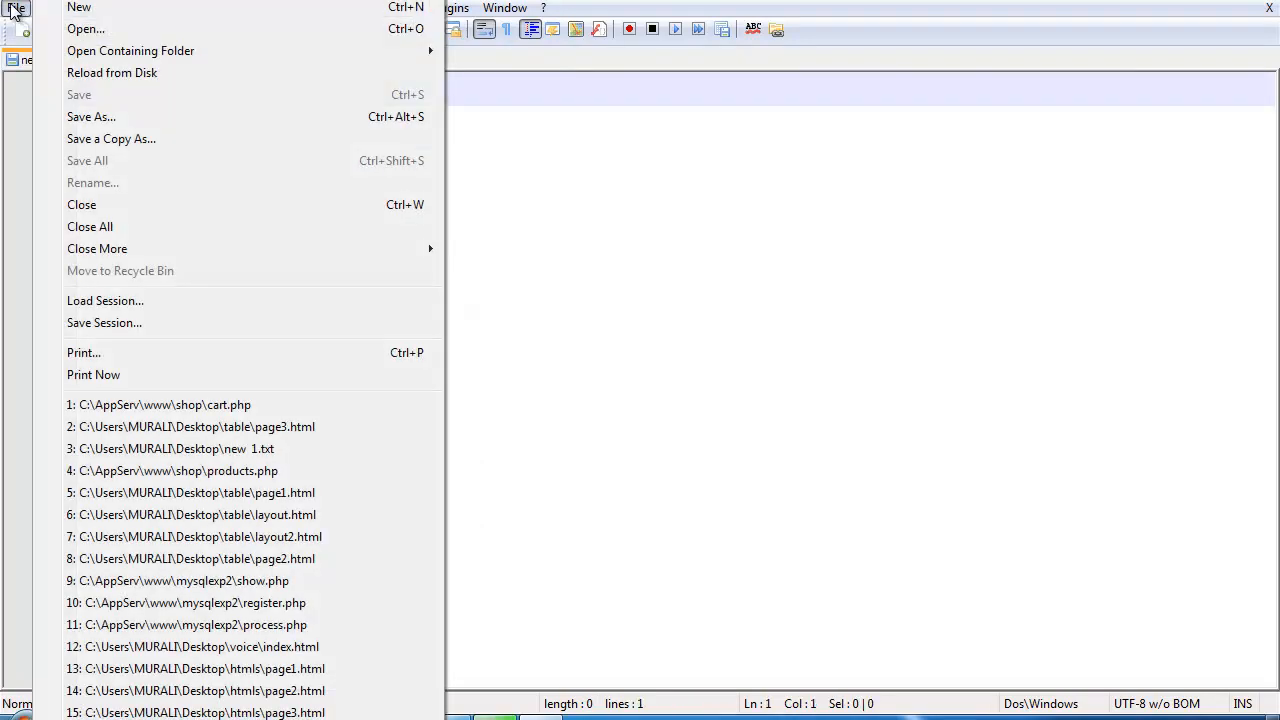
Step: Create a new document with <?php, echo "testing php"; and ?> on separate lines
left_click(75, 8)
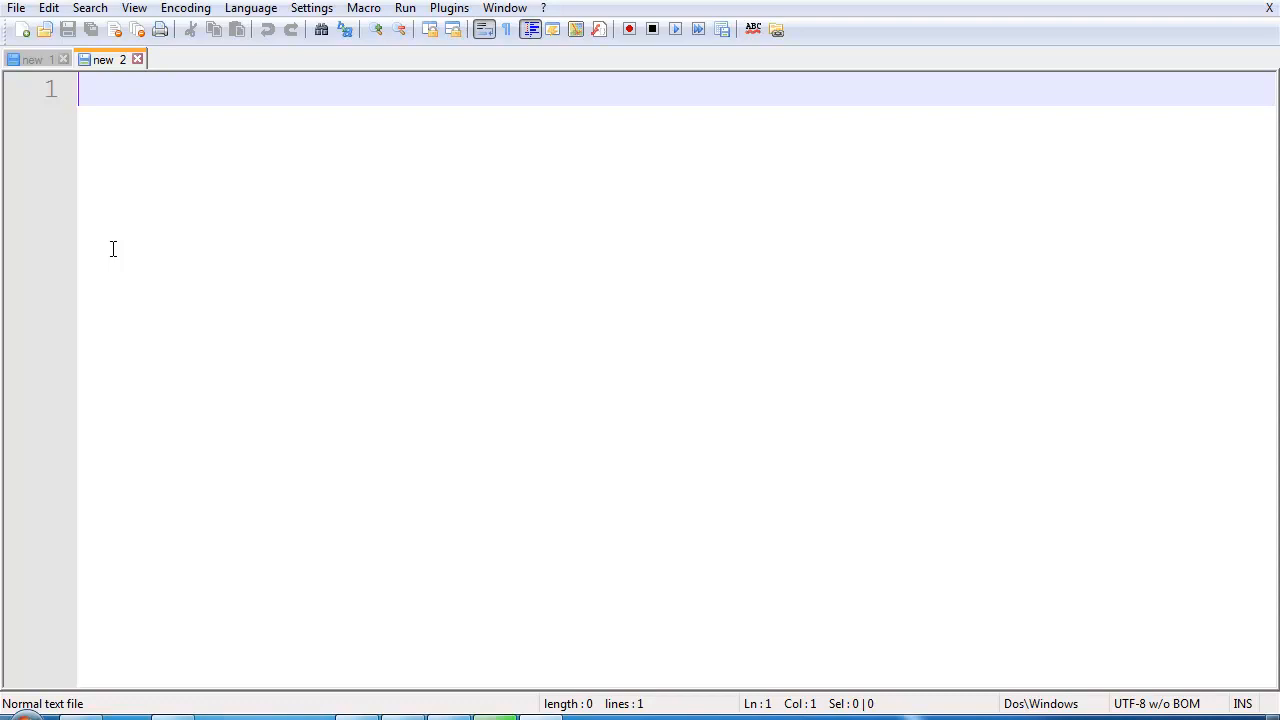
type("<?php")
key("Return")
key("Return")
type("?>")
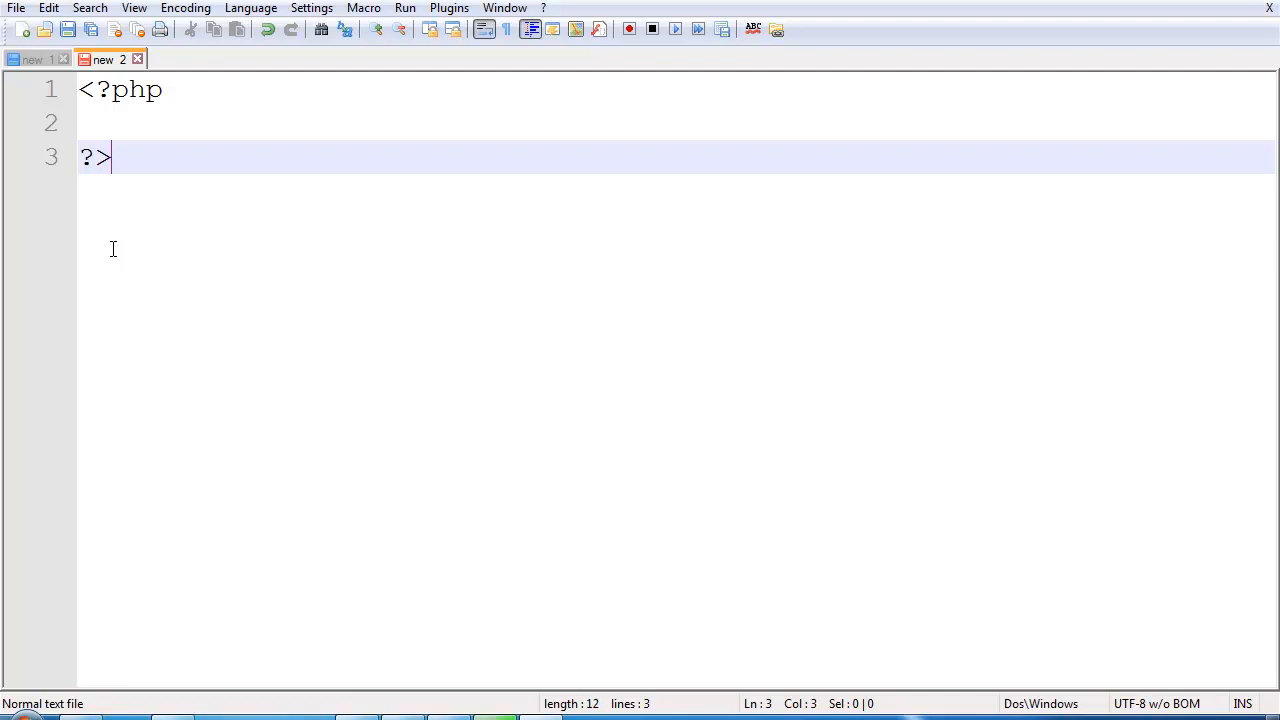
key("Up")
type("ech")
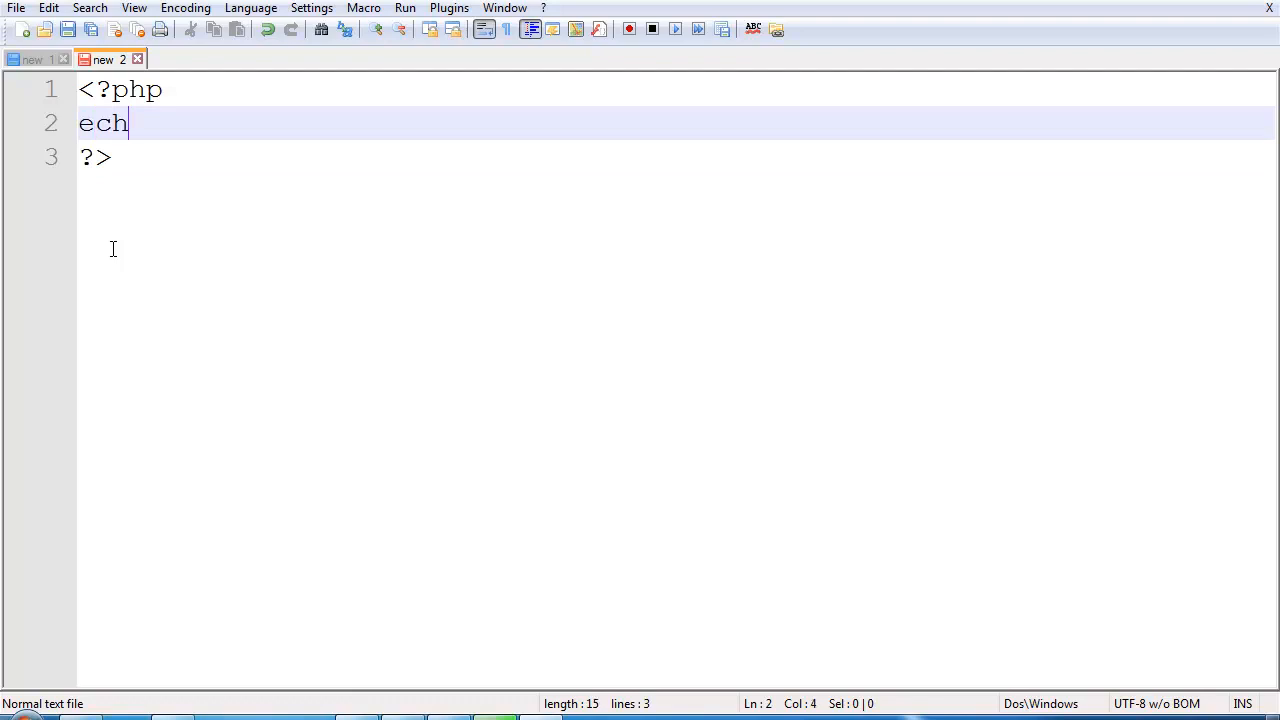
type("o \"\"")
key("Left")
type("testing")
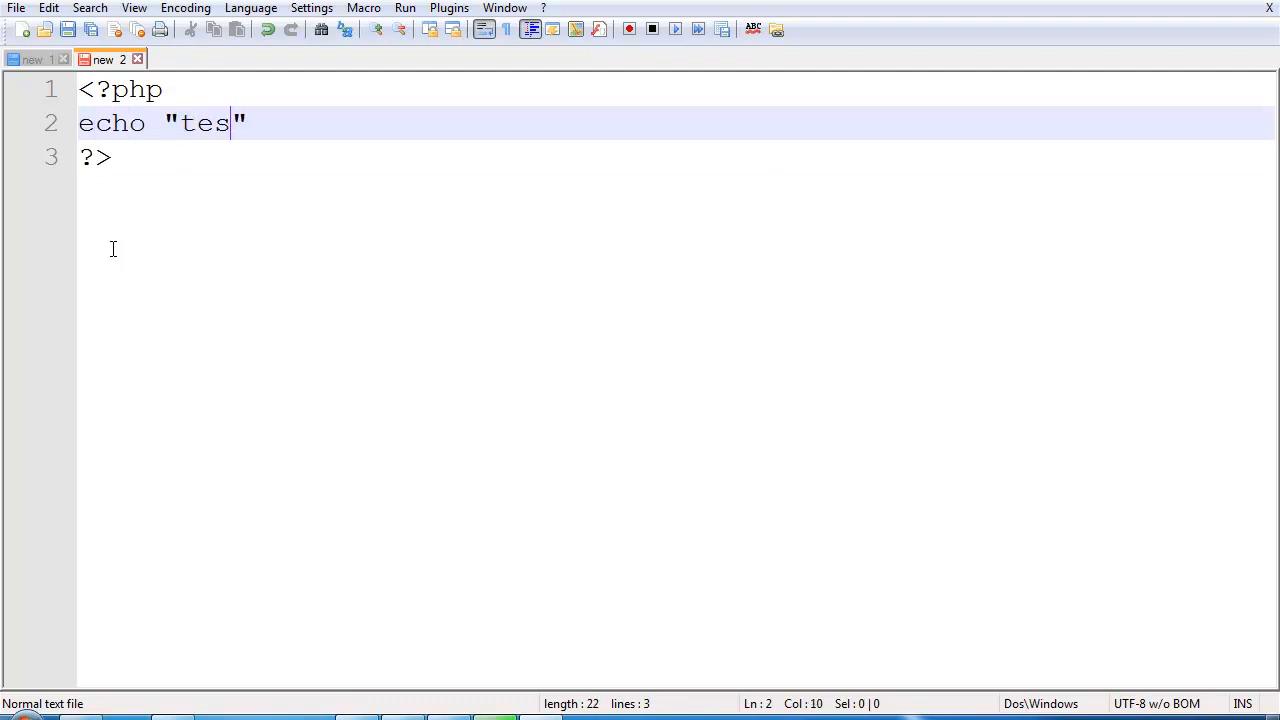
type(" php")
key("Right")
type(";")
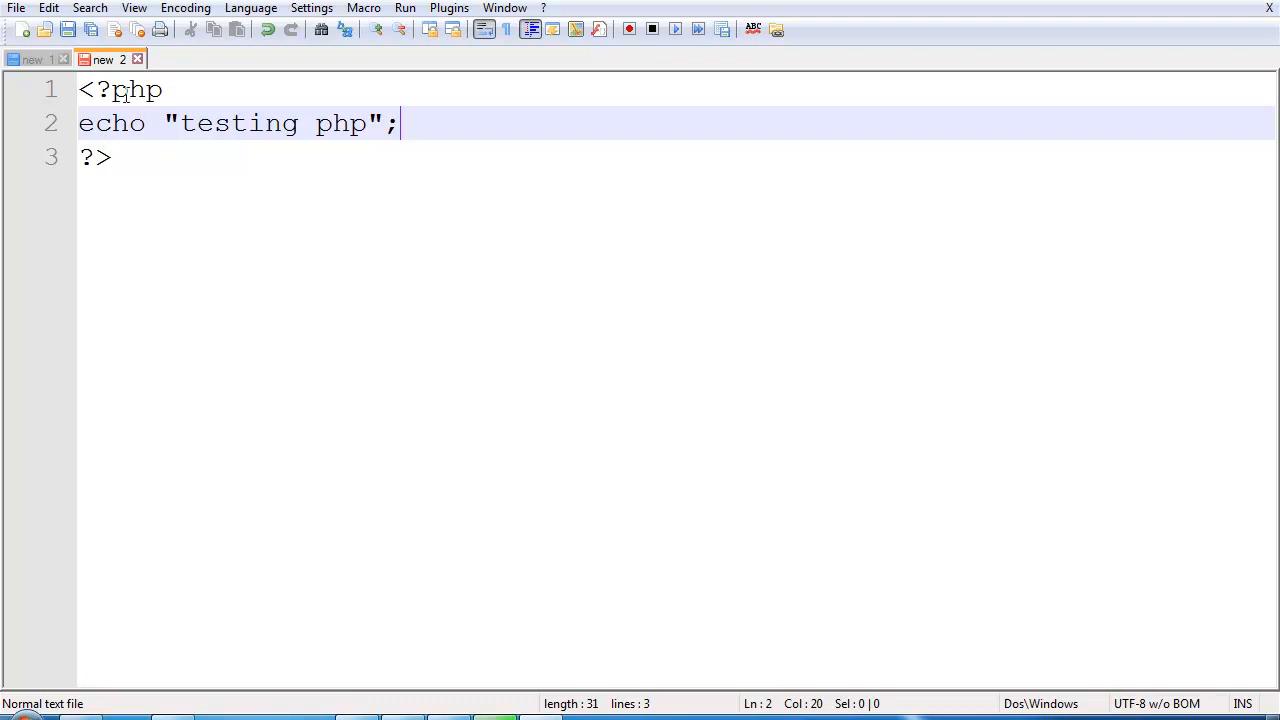
Step: Start saving the new file and browse to the C:\AppServ\www folder
left_click(16, 8)
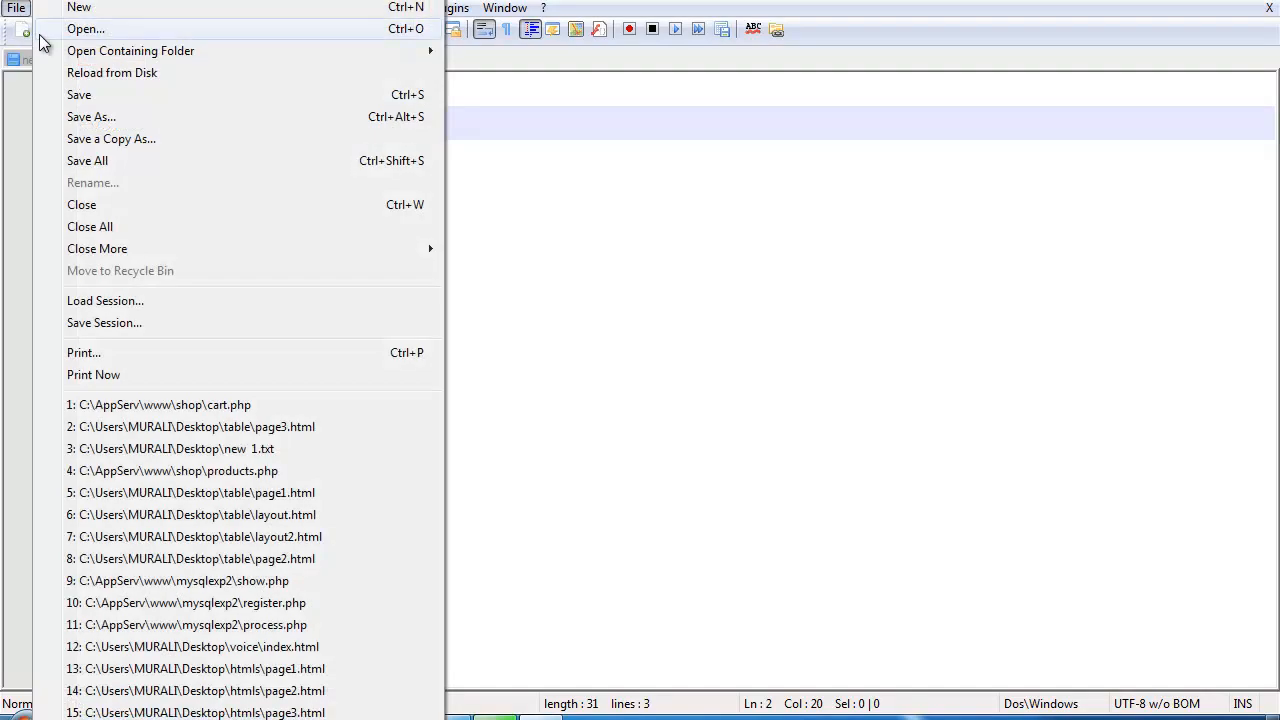
left_click(76, 94)
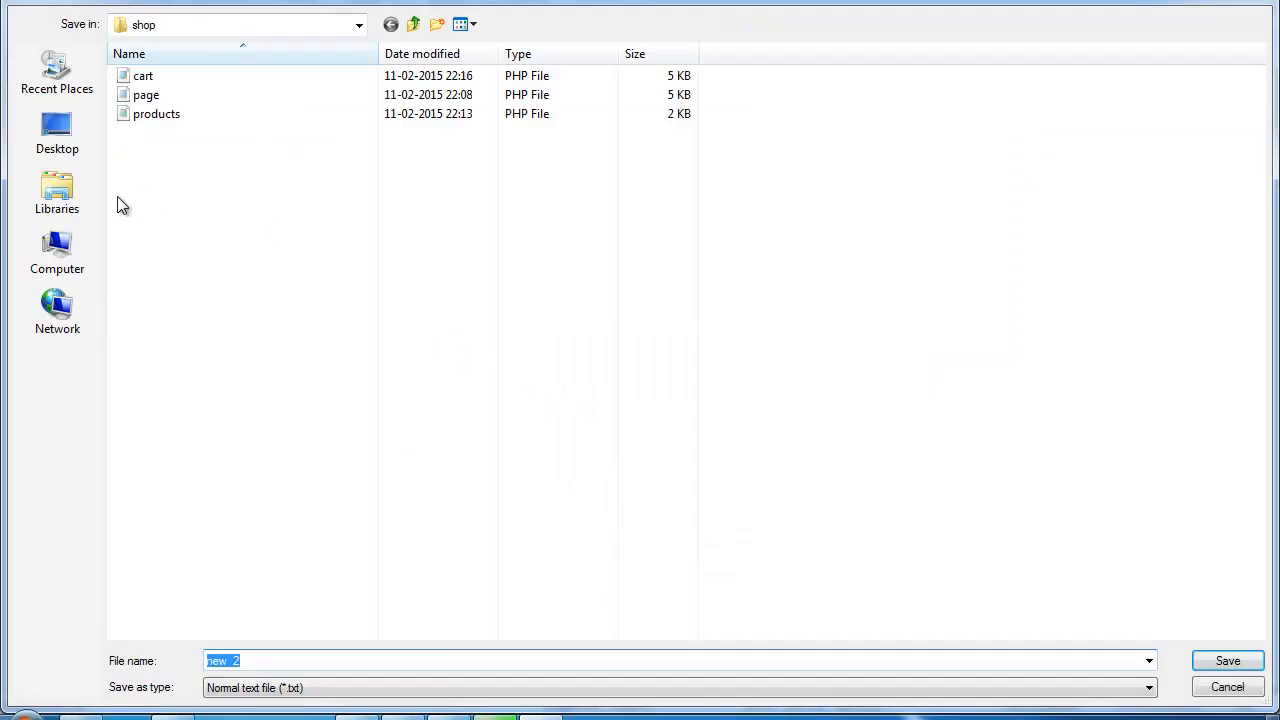
left_click(75, 277)
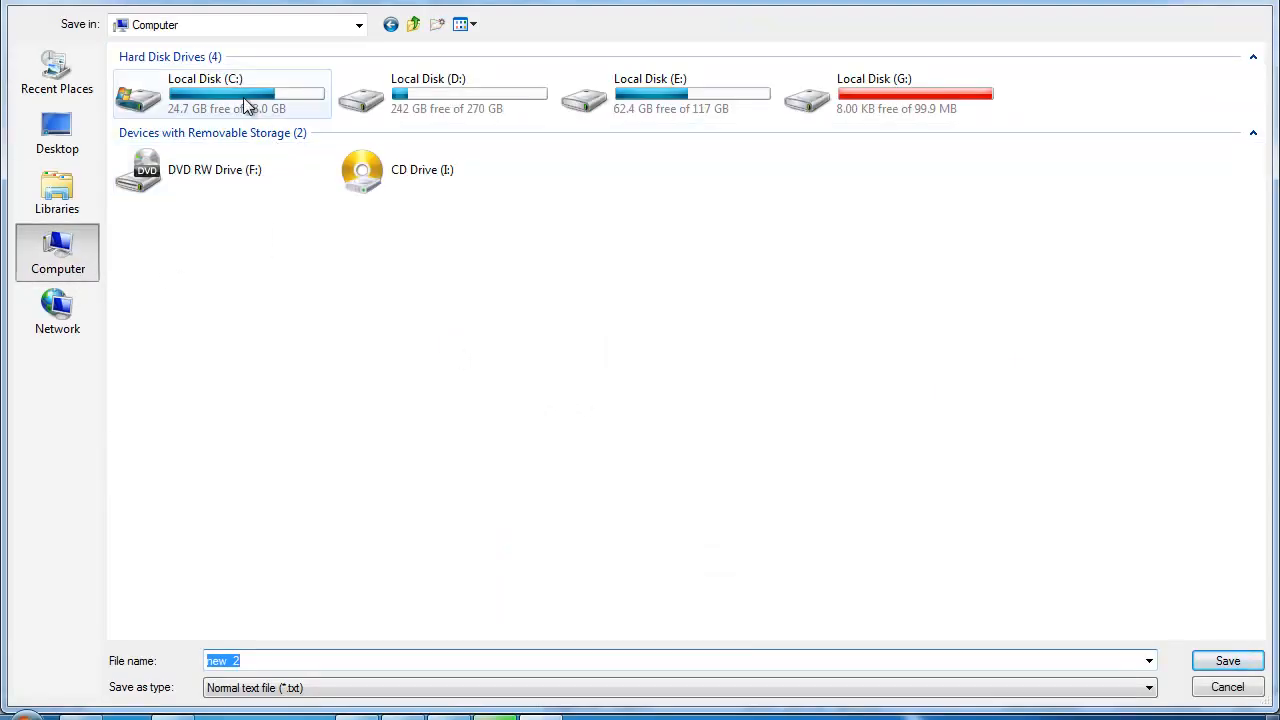
double_click(243, 97)
double_click(170, 92)
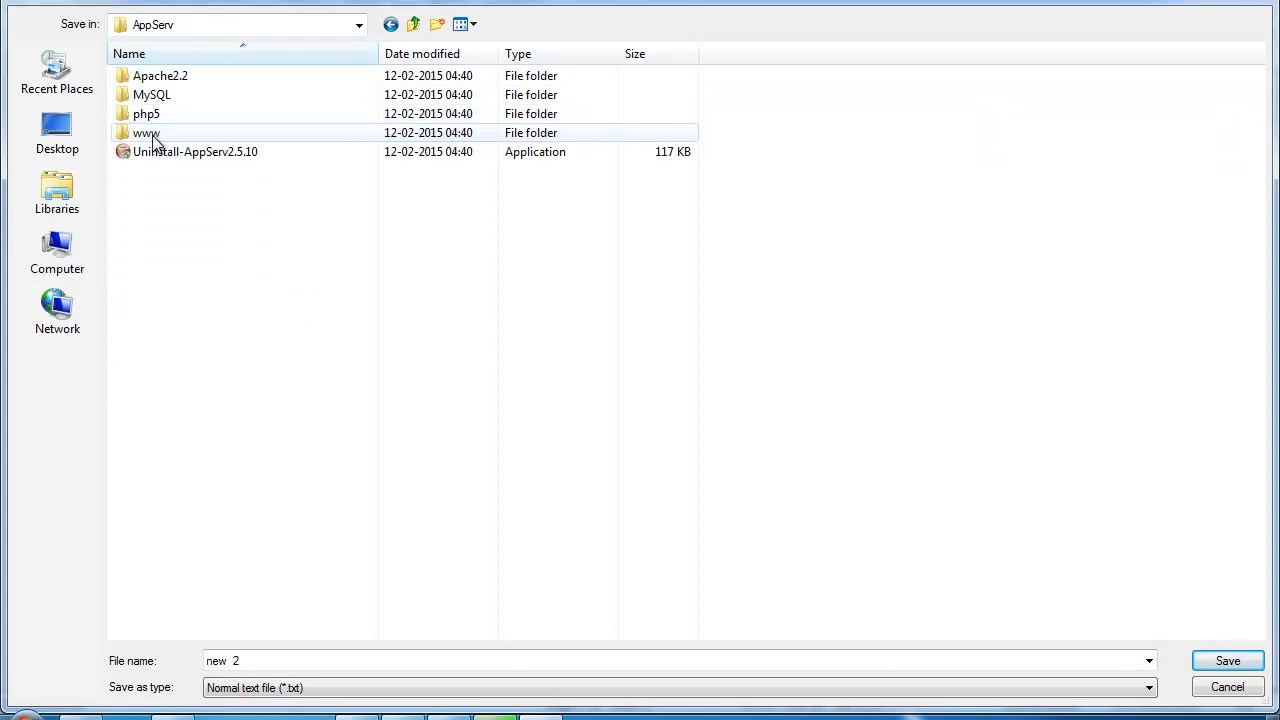
double_click(152, 138)
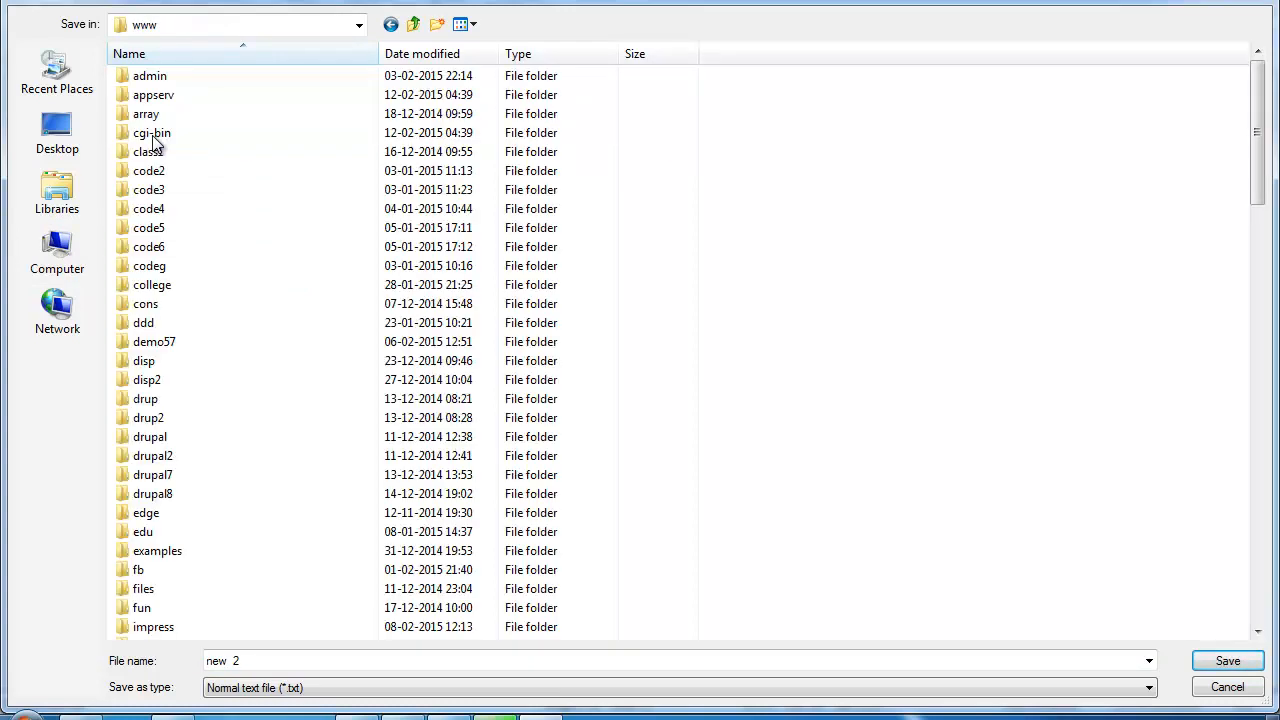
Step: Create a folder named newtest inside www, open it, and enter test.php as the file name
left_click(438, 30)
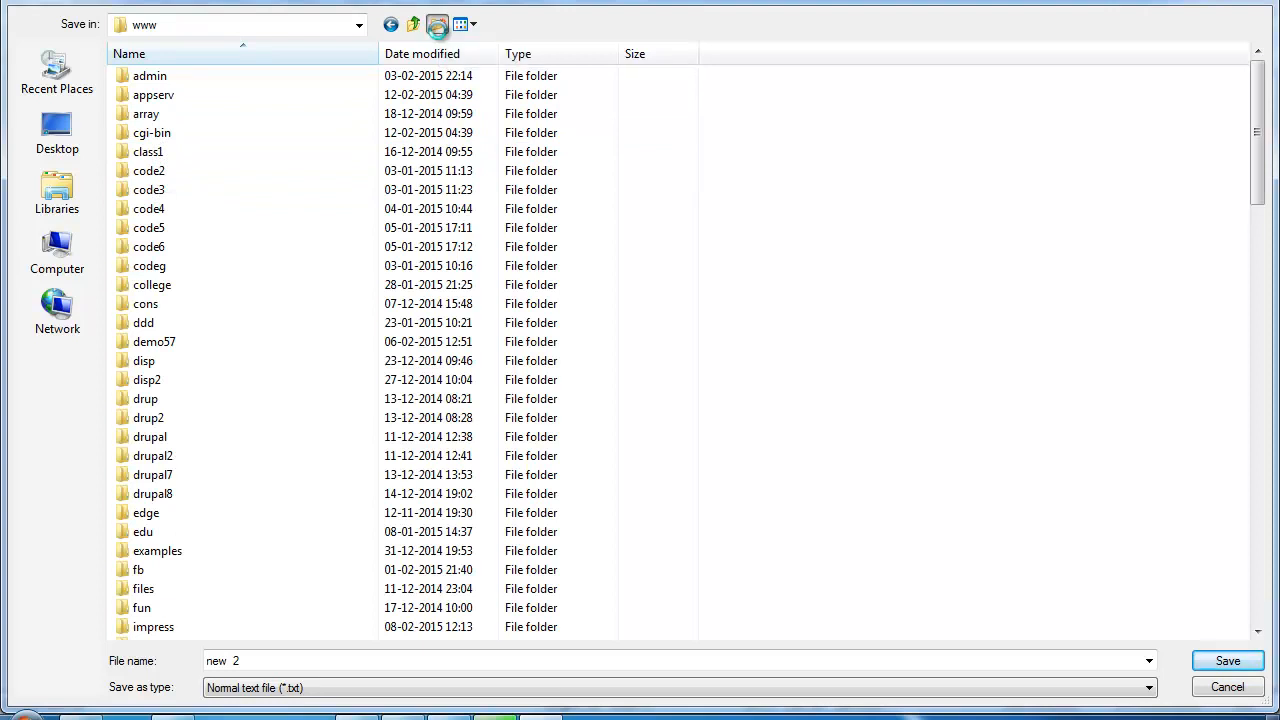
type("mytest")
key("Return")
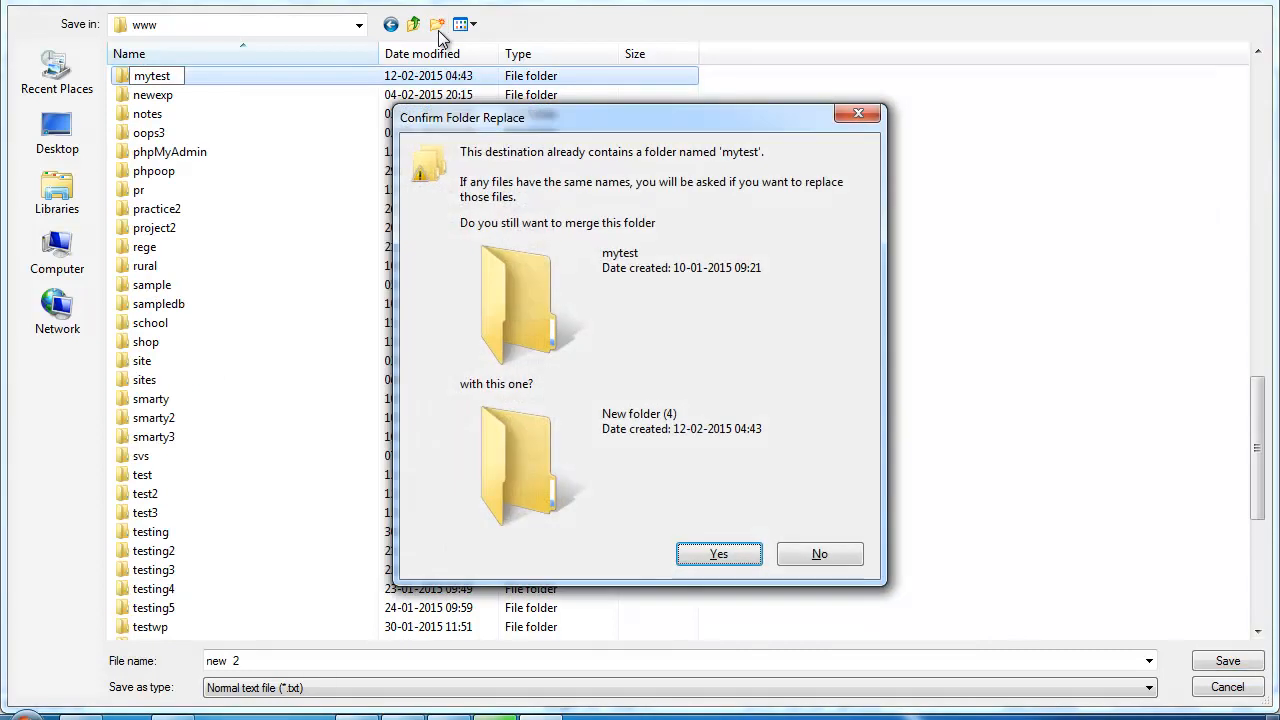
left_click(826, 555)
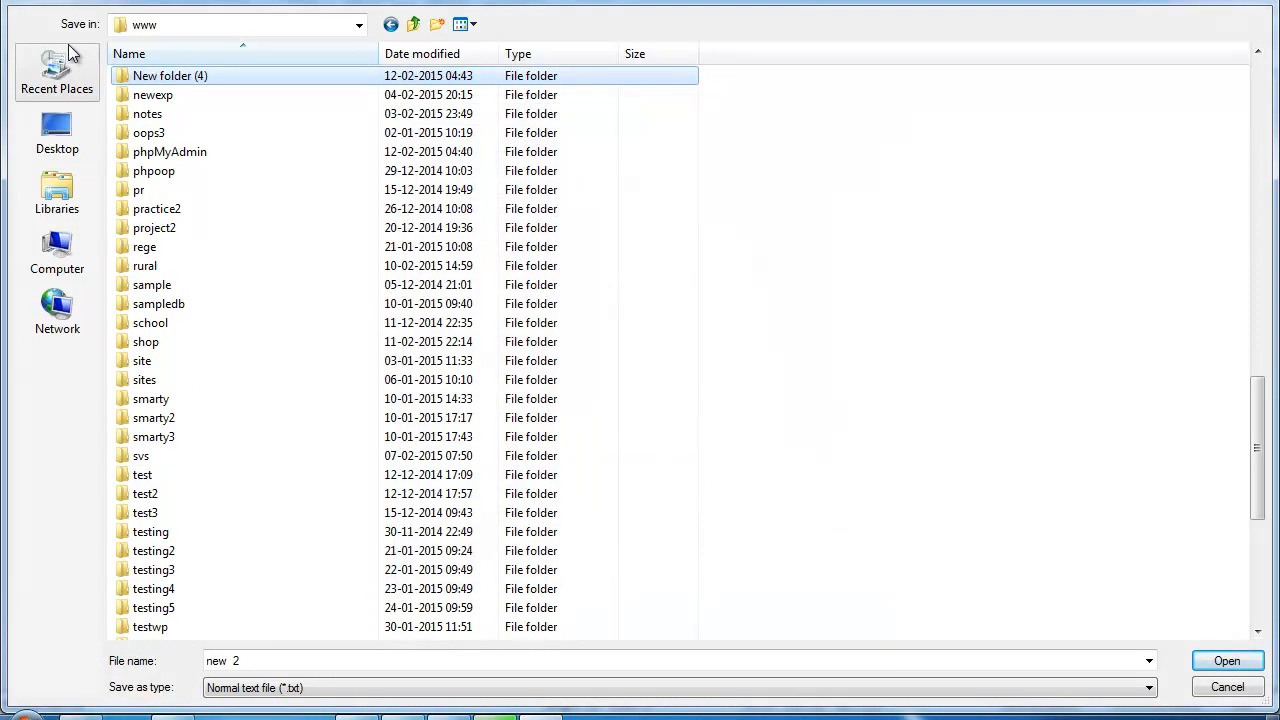
left_click(157, 78)
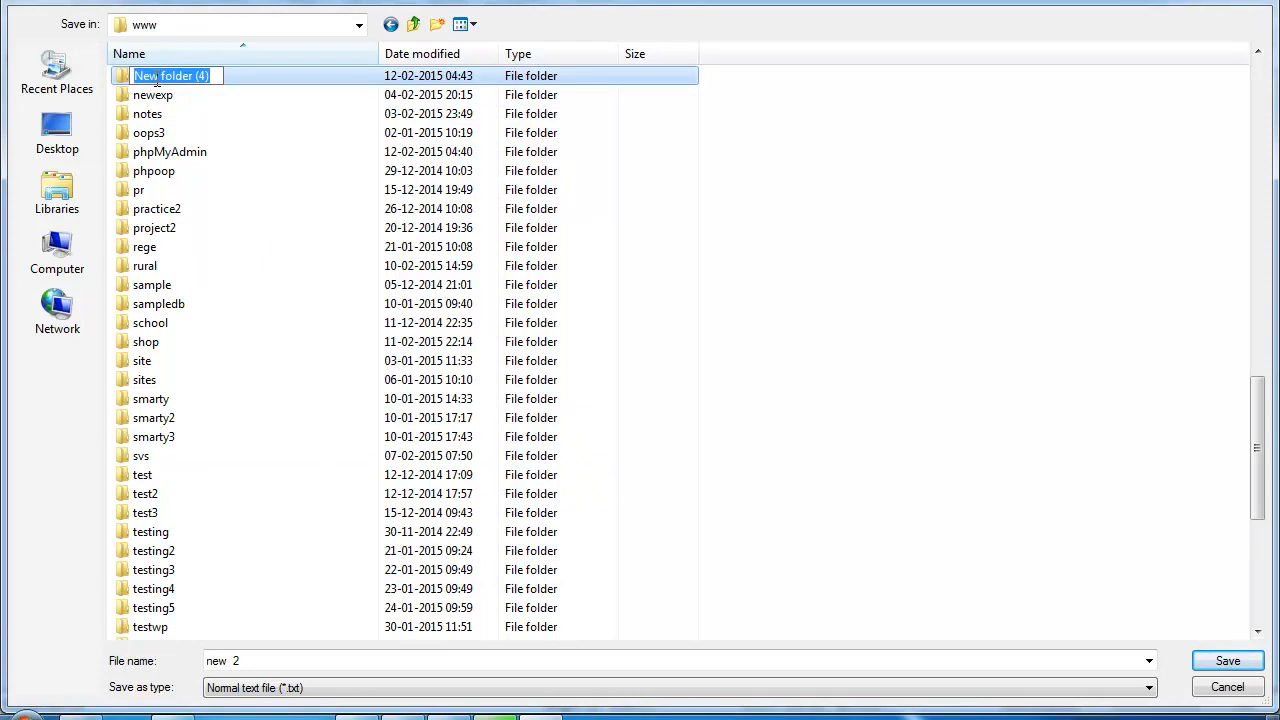
type("newtest")
key("Return")
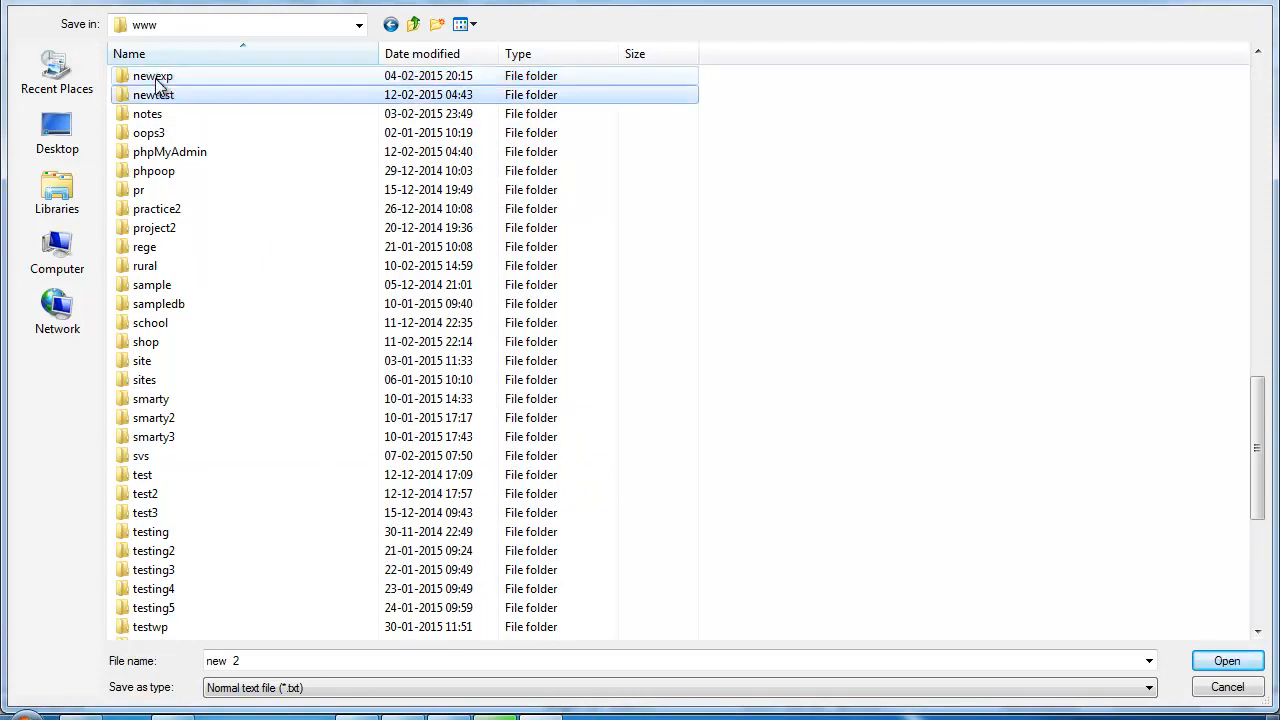
key("Return")
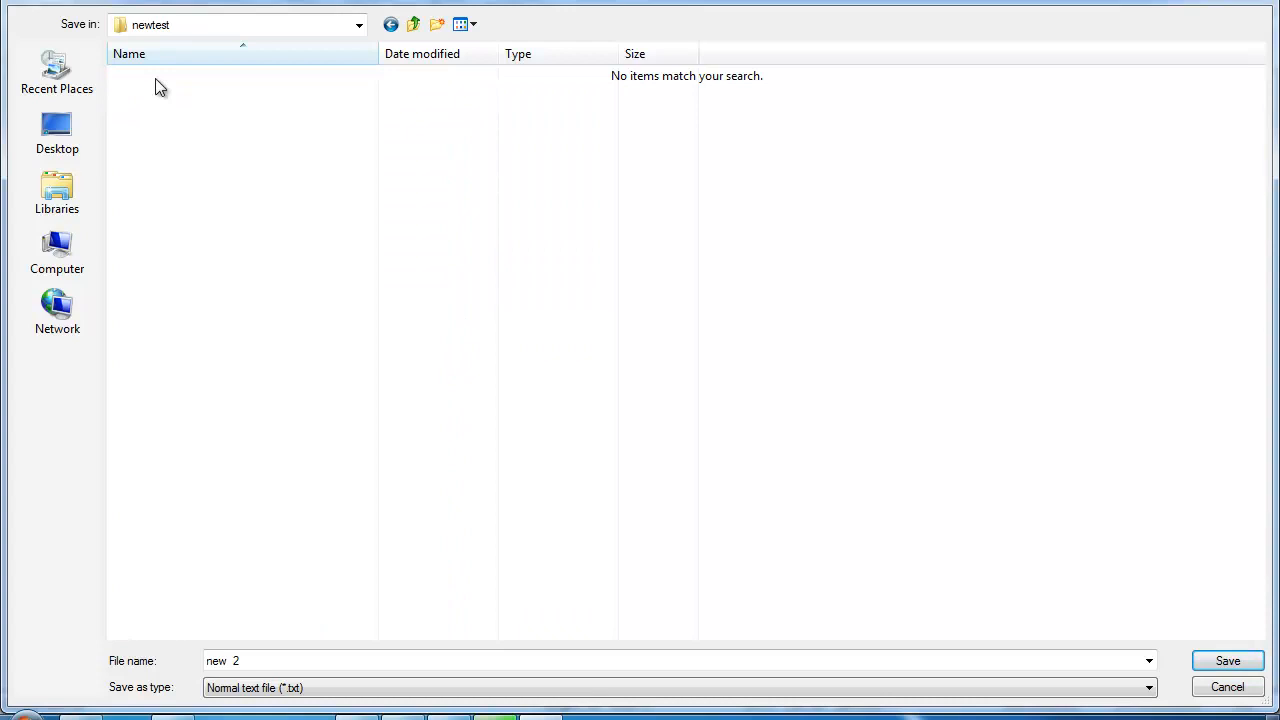
left_click(355, 655)
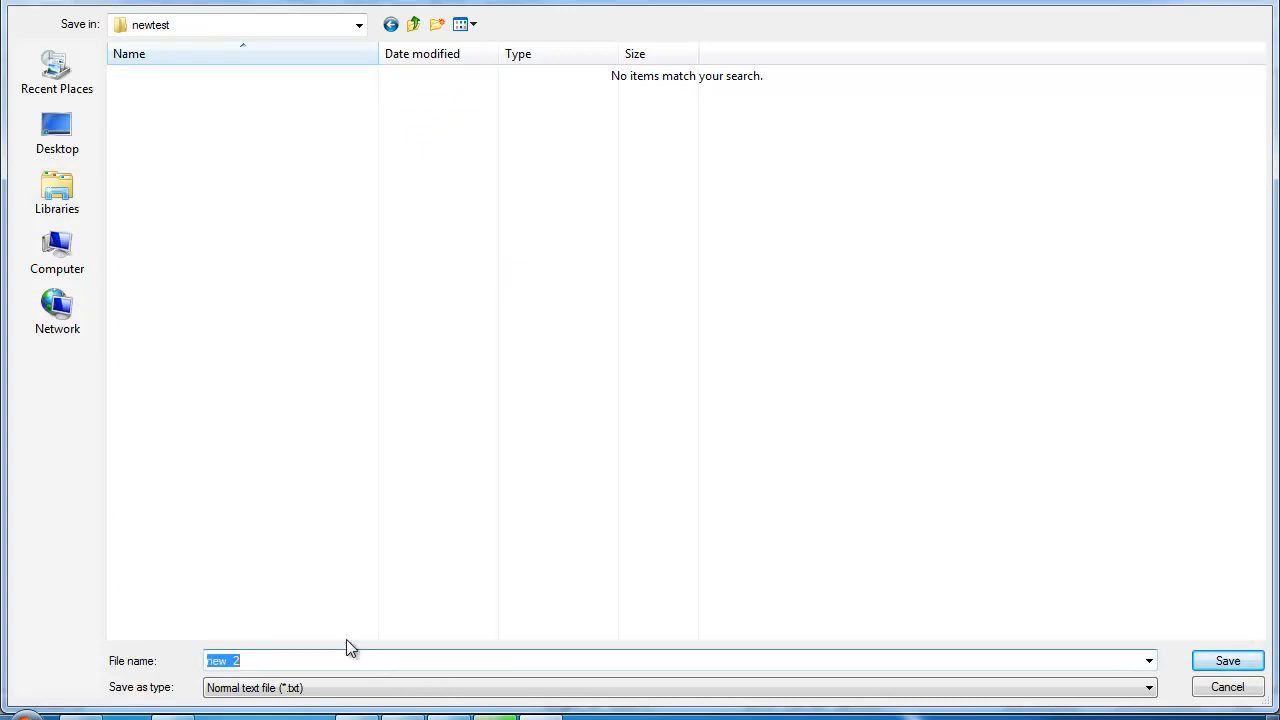
type("test.php")
Step: Save the script as test.php in newtest and bring Chrome back to the front
key("Return")
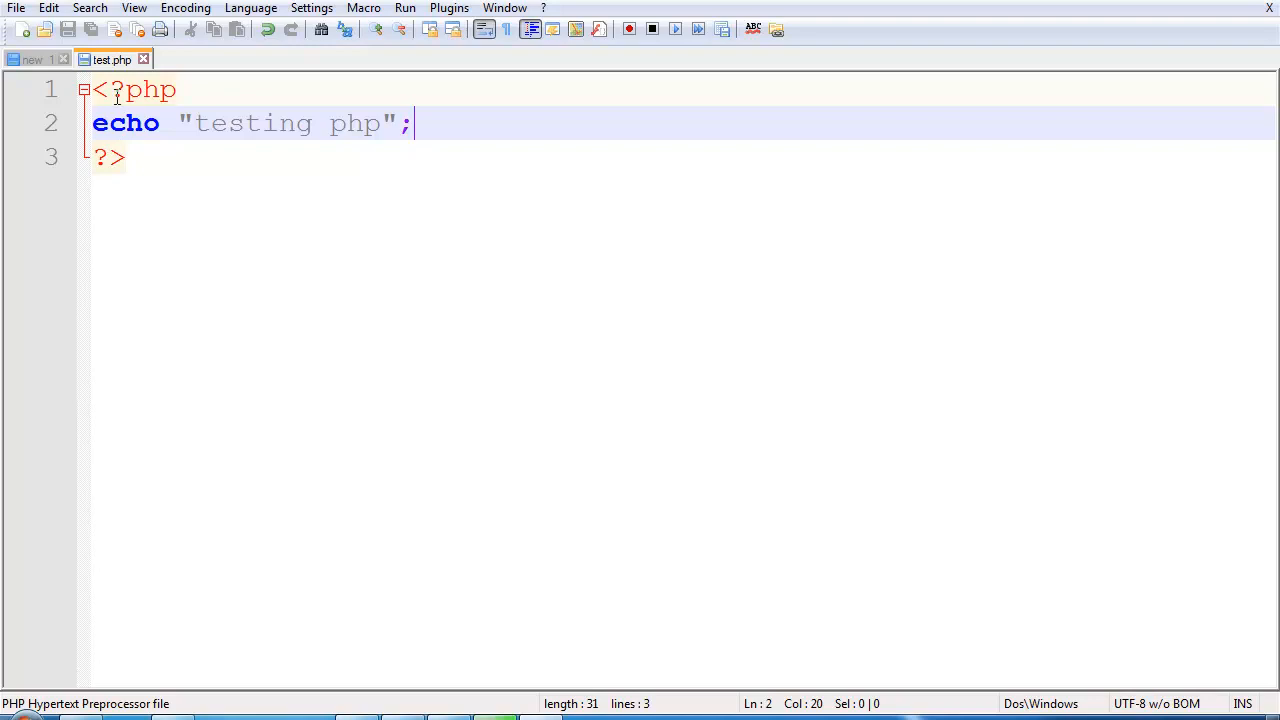
left_click(177, 718)
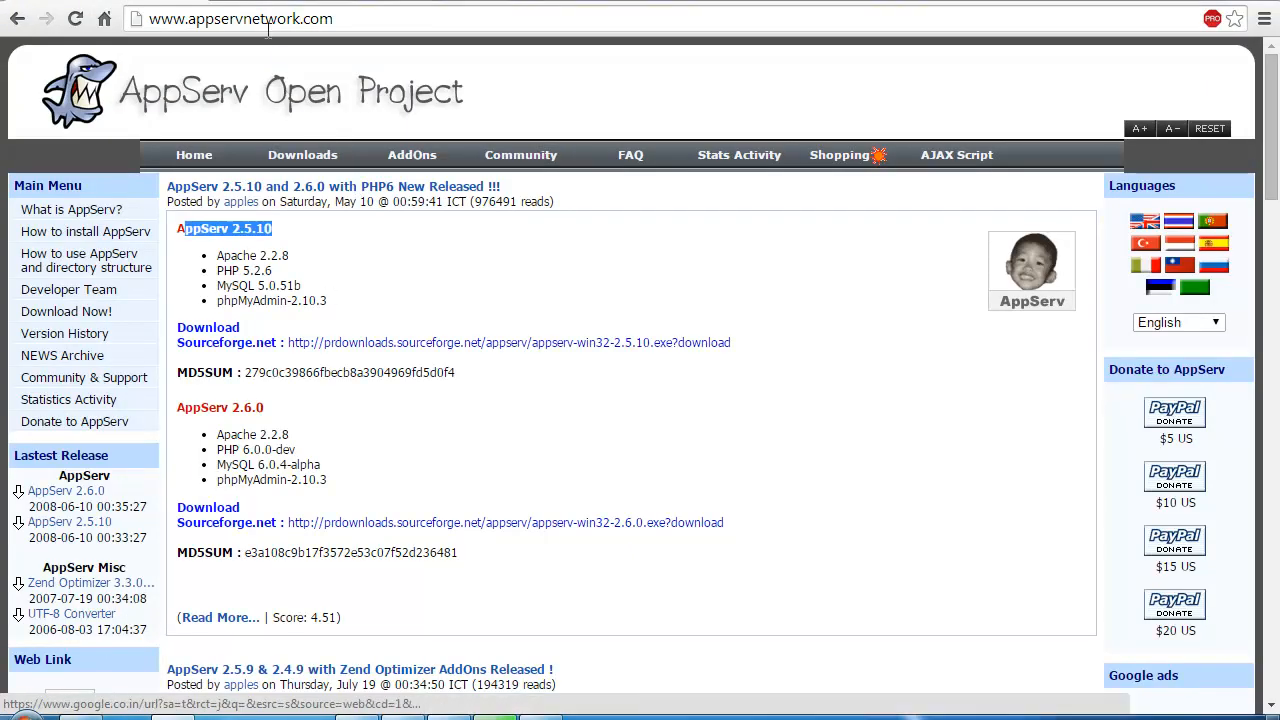
Step: Replace the address with localhost:90/newtest/test.php and load it, showing 'testing php'
left_click(228, 22)
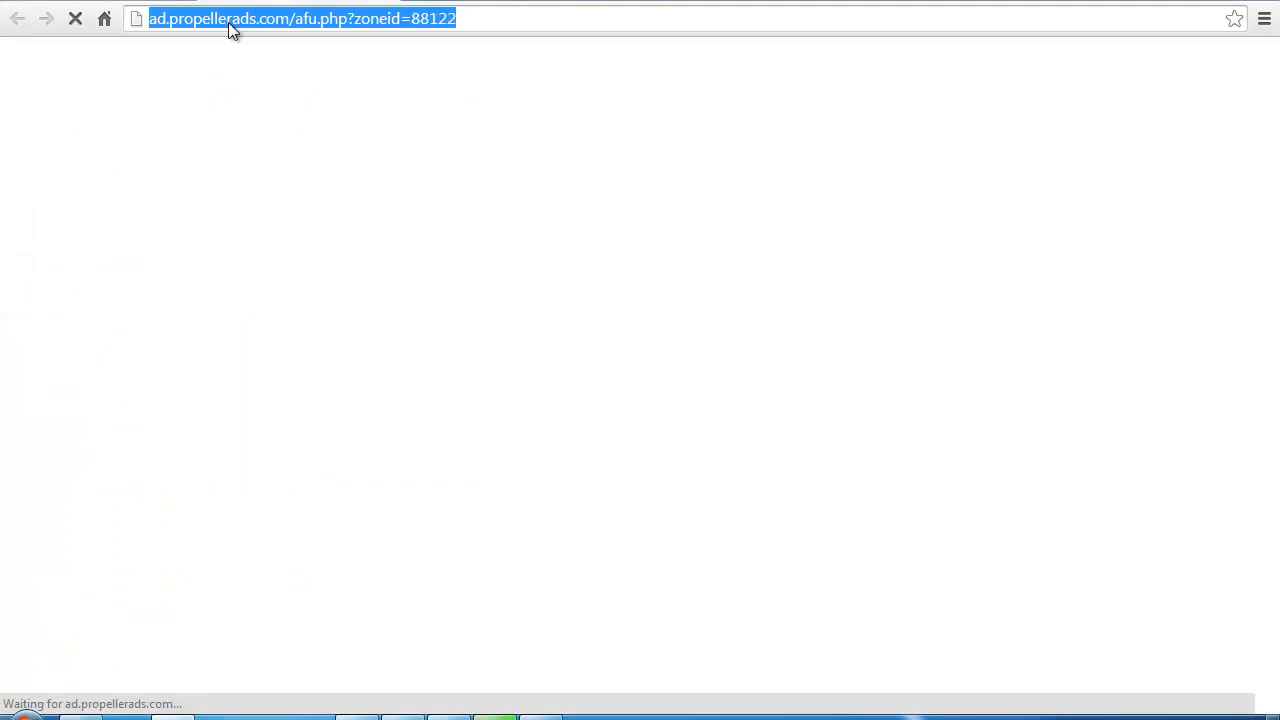
type("localhost:90/rural/gallery2.php")
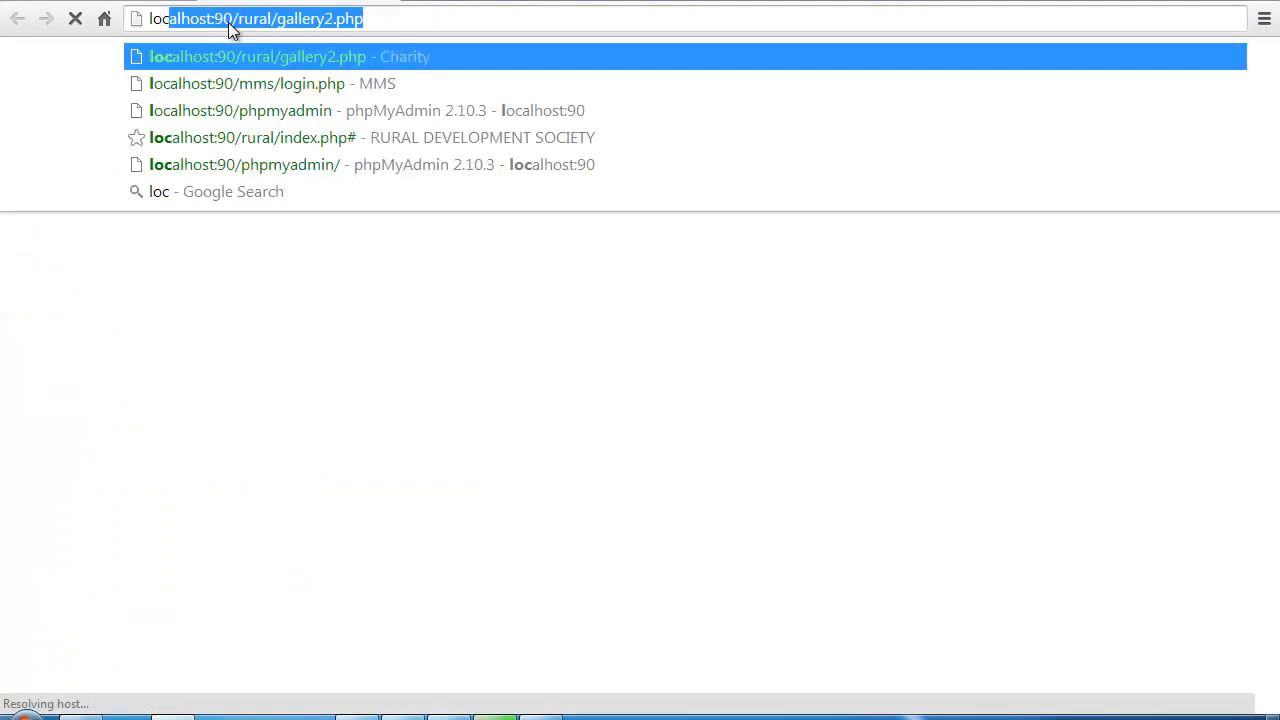
key("End")
key("BackSpace")
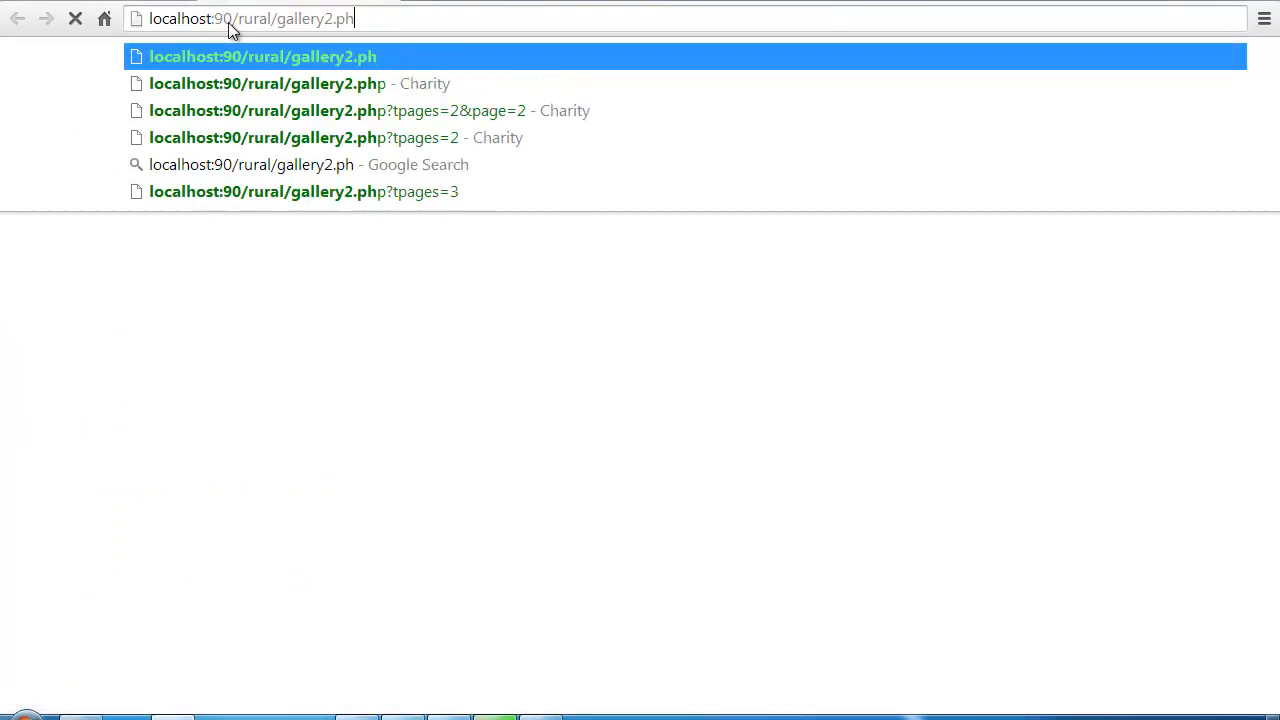
key("BackSpace")
key("BackSpace")
key("BackSpace")
key("BackSpace")
key("BackSpace")
key("BackSpace")
key("BackSpace")
key("BackSpace")
key("BackSpace")
key("BackSpace")
key("BackSpace")
key("BackSpace")
key("BackSpace")
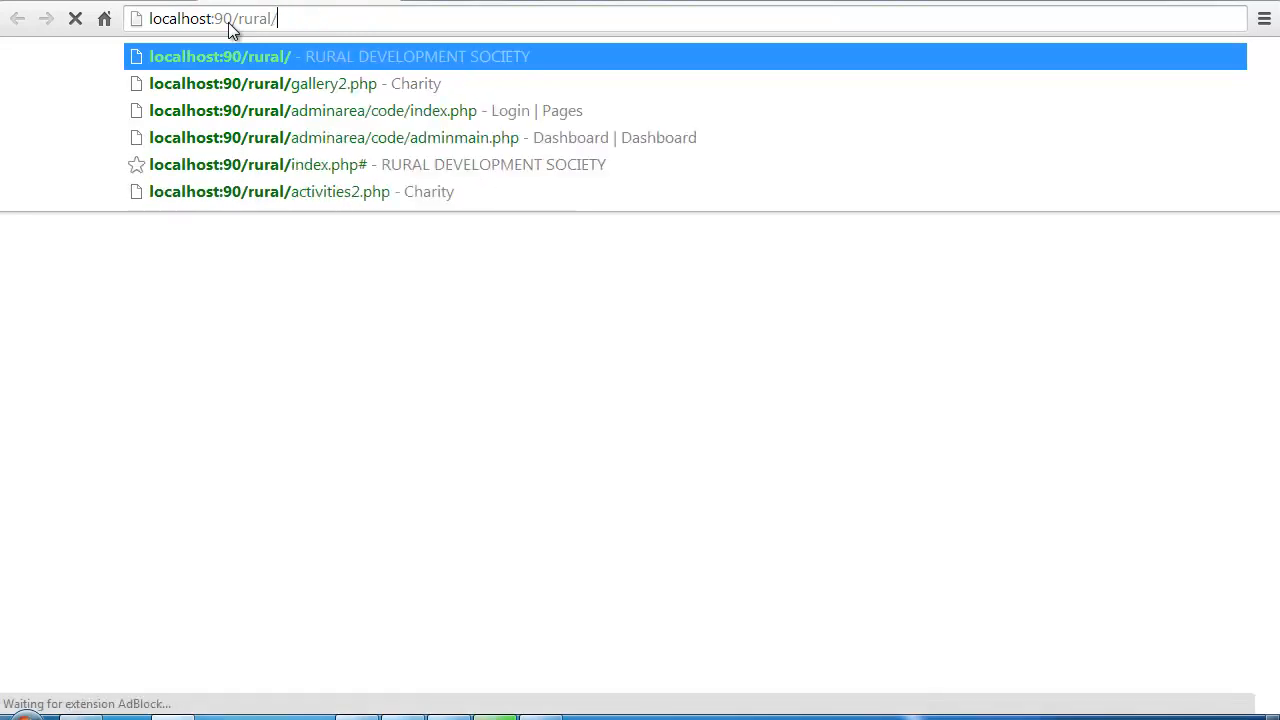
key("BackSpace")
key("BackSpace")
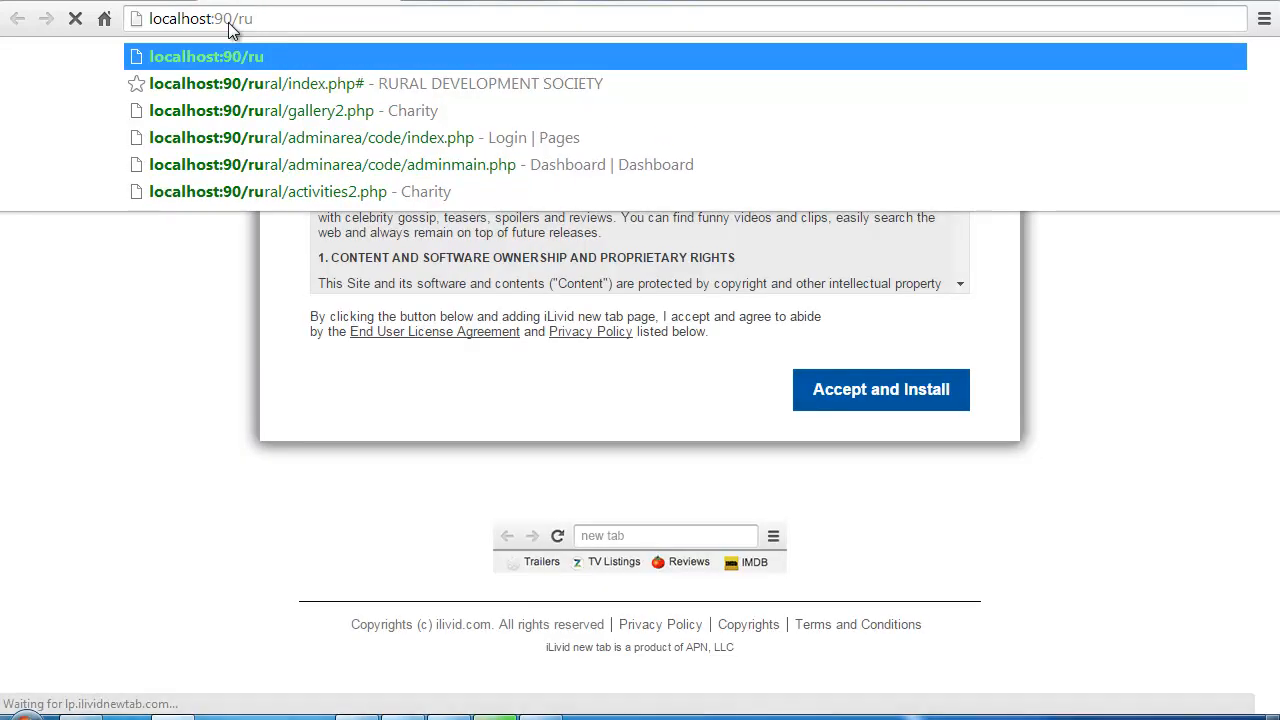
key("BackSpace")
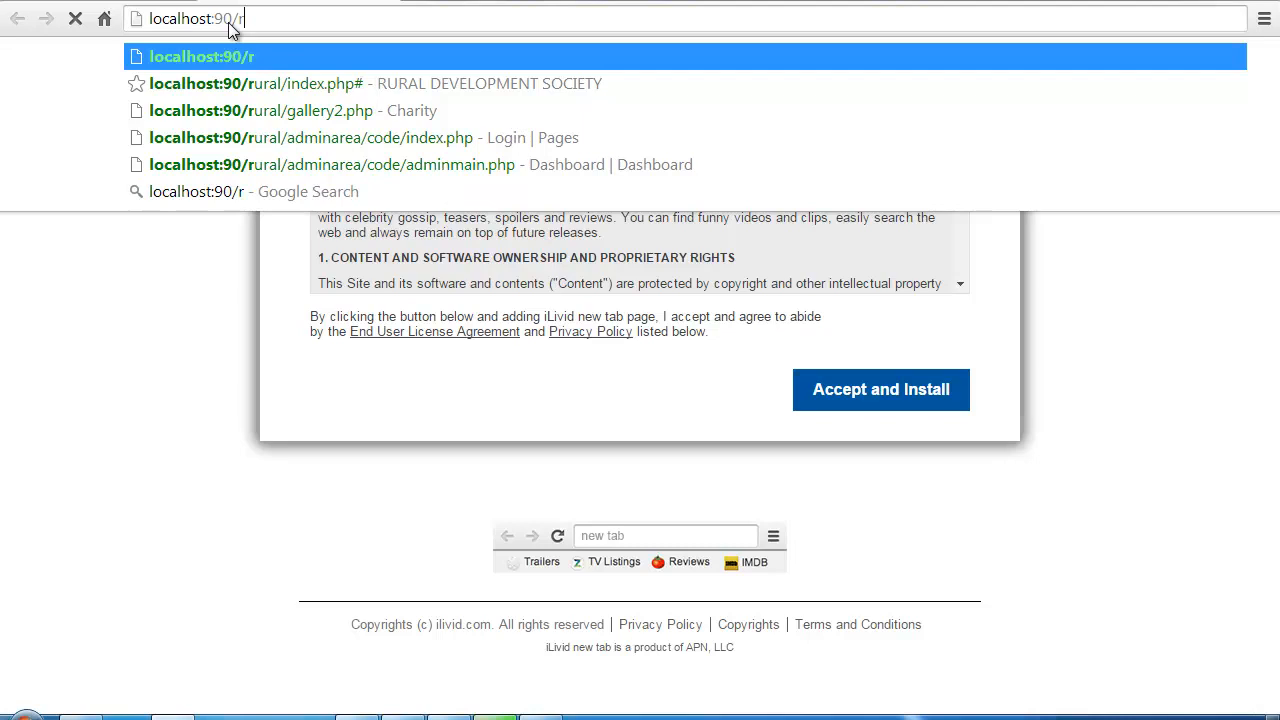
key("BackSpace")
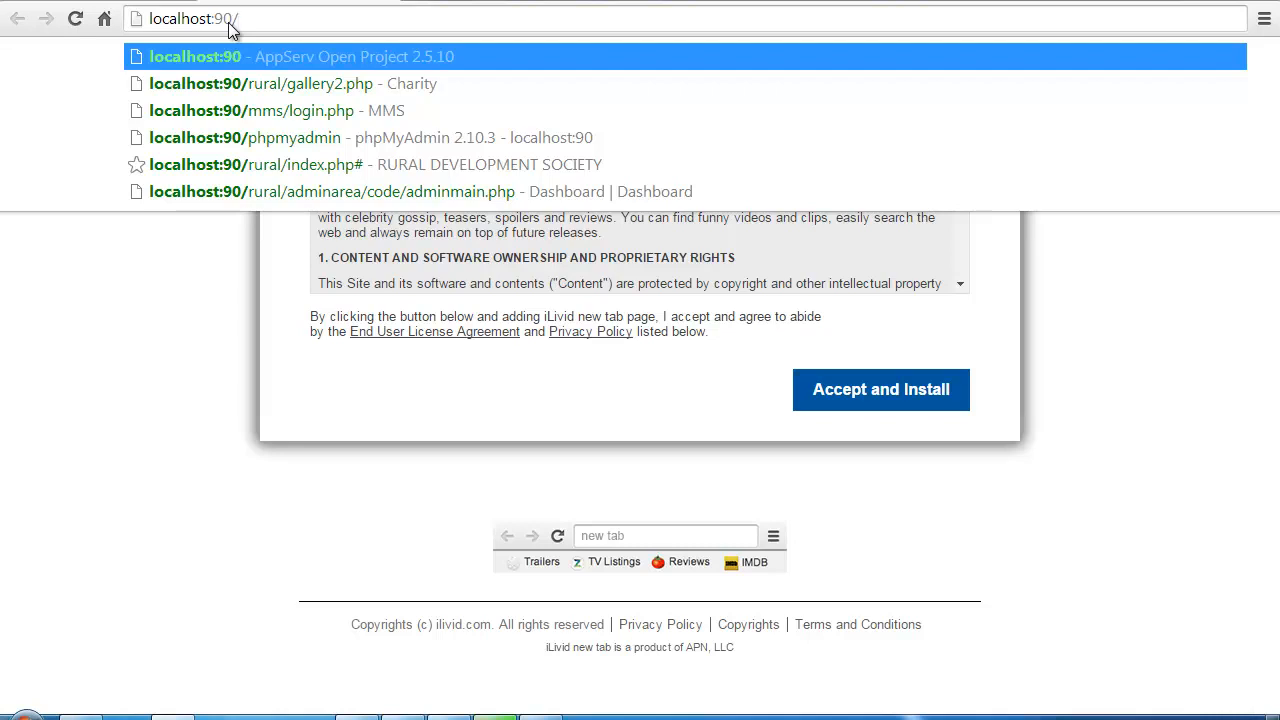
type("newtest")
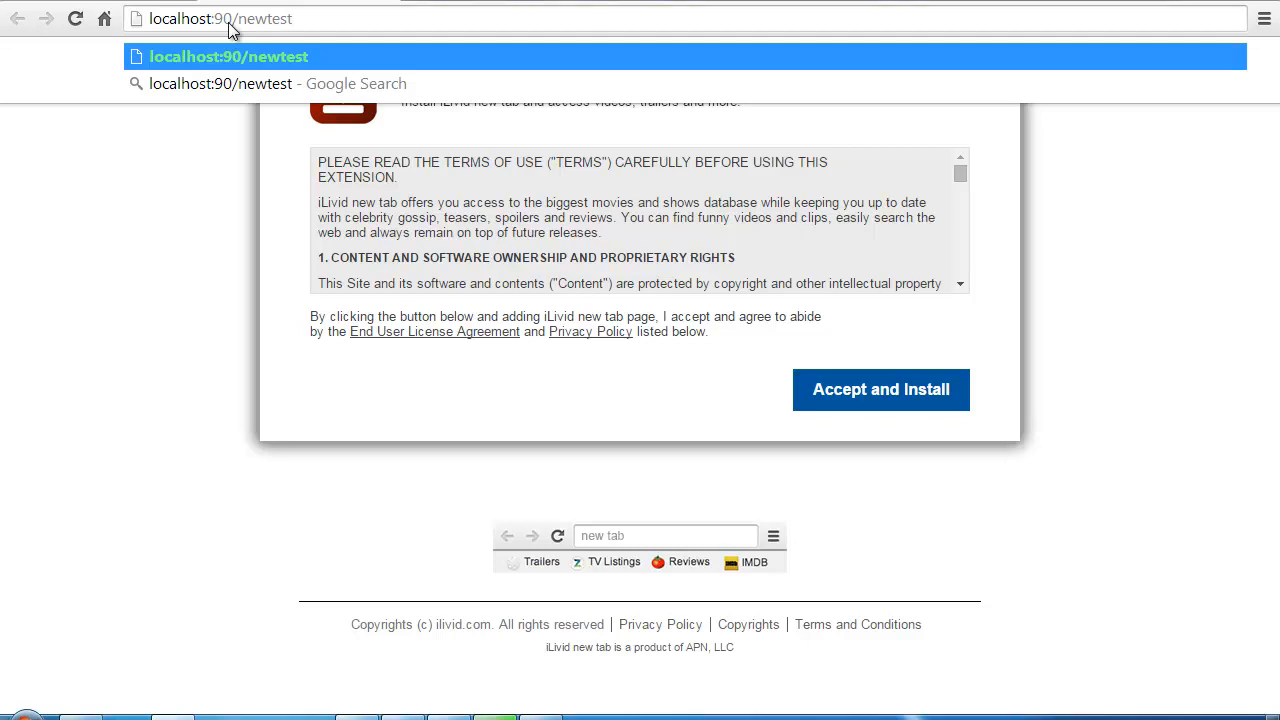
type("/")
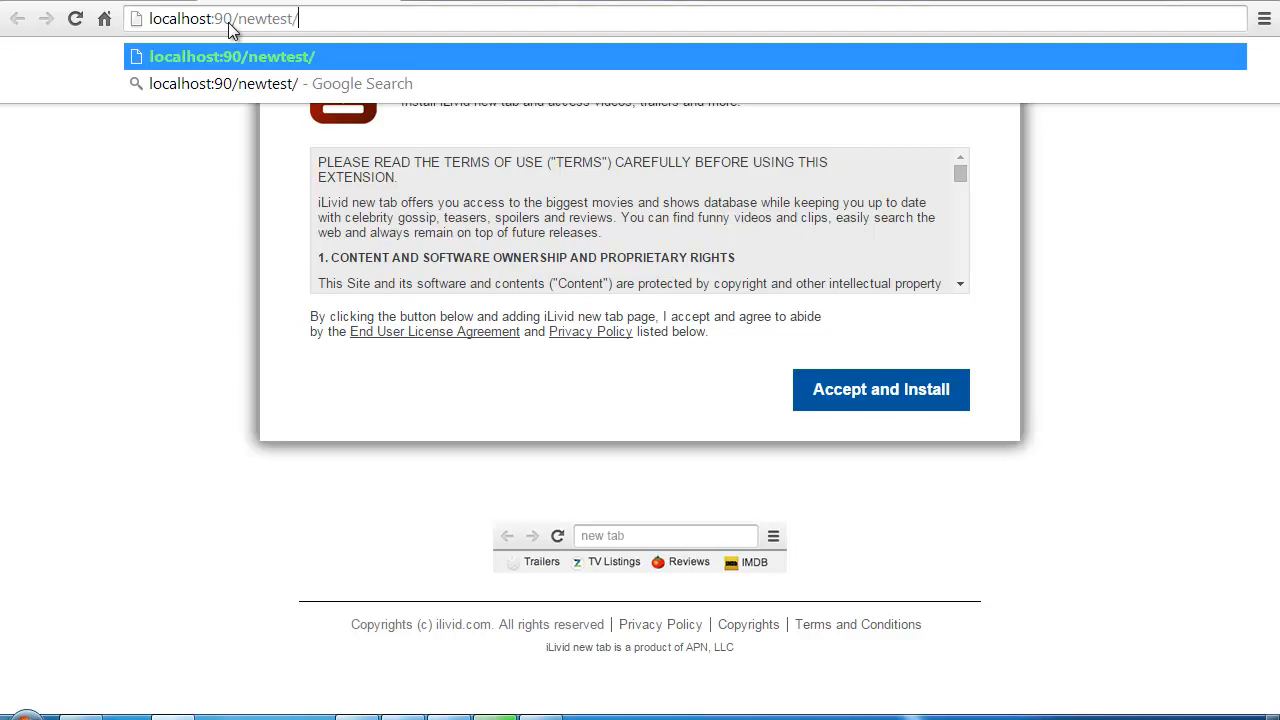
type("test.php")
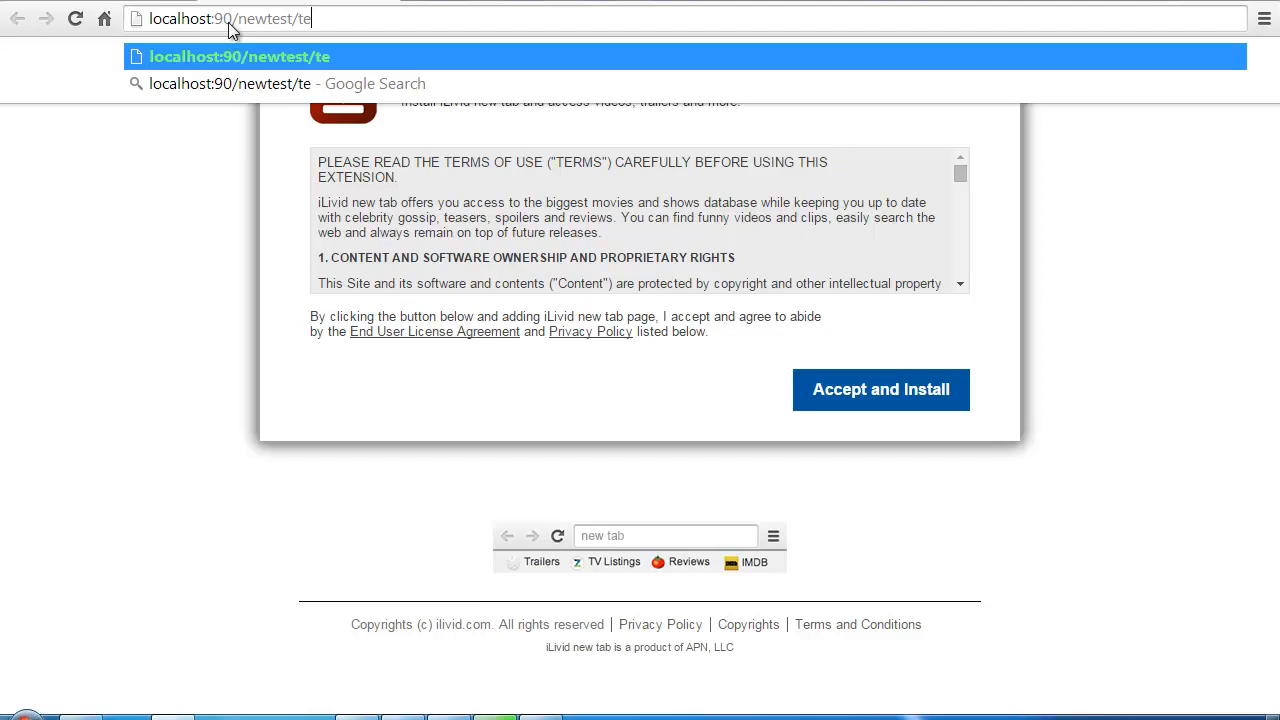
key("Return")
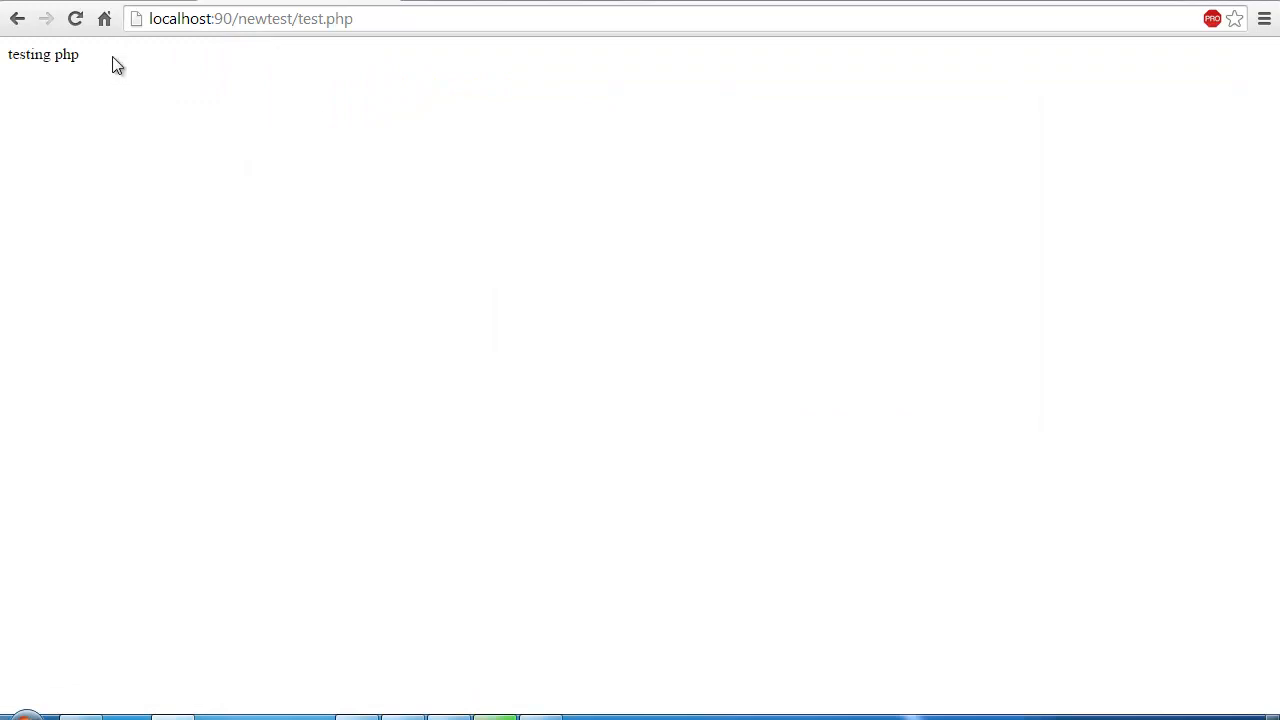
Step: Select the 'testing php' text displayed on the localhost:90/newtest/test.php page
left_click_drag(112, 58, 1, 53)
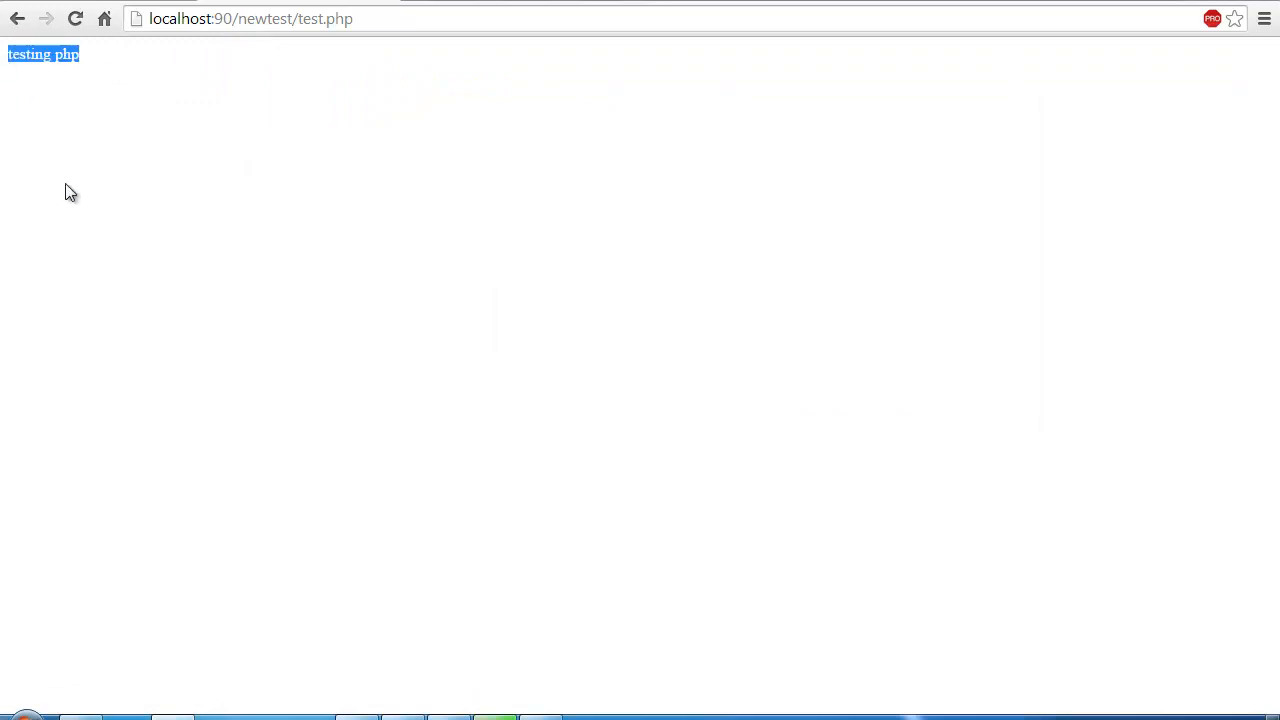